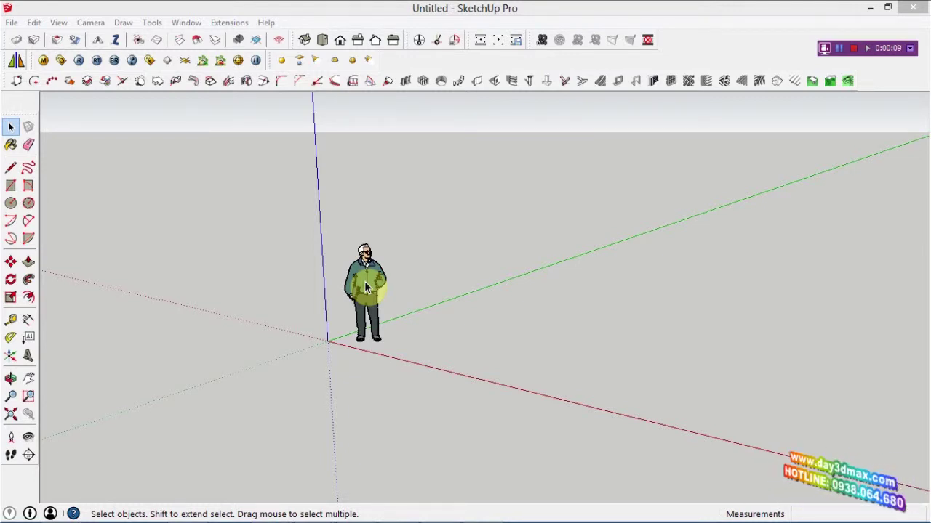
# Step: Delete the default person figure and orbit around the empty axes
pyautogui.press('Delete')
pyautogui.moveTo(375, 325); pyautogui.dragTo(375, 347, button='middle')
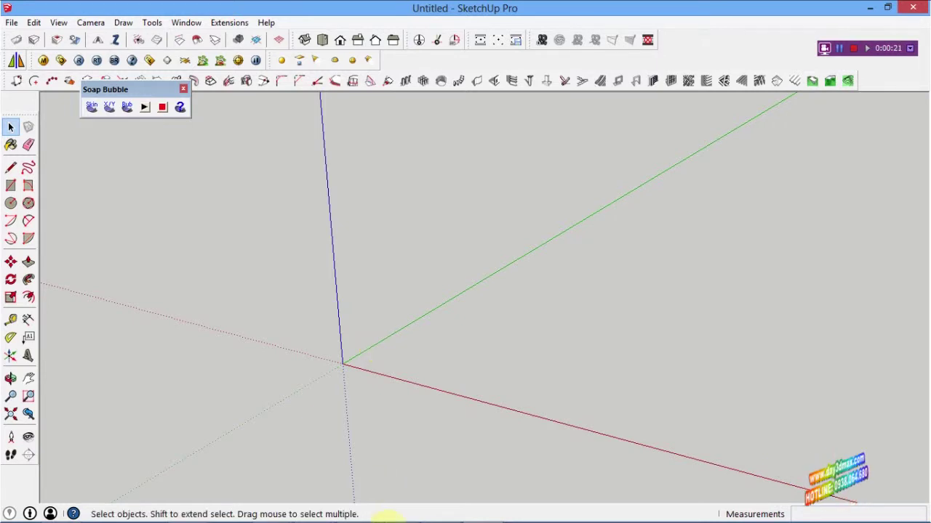
pyautogui.moveTo(191, 514)
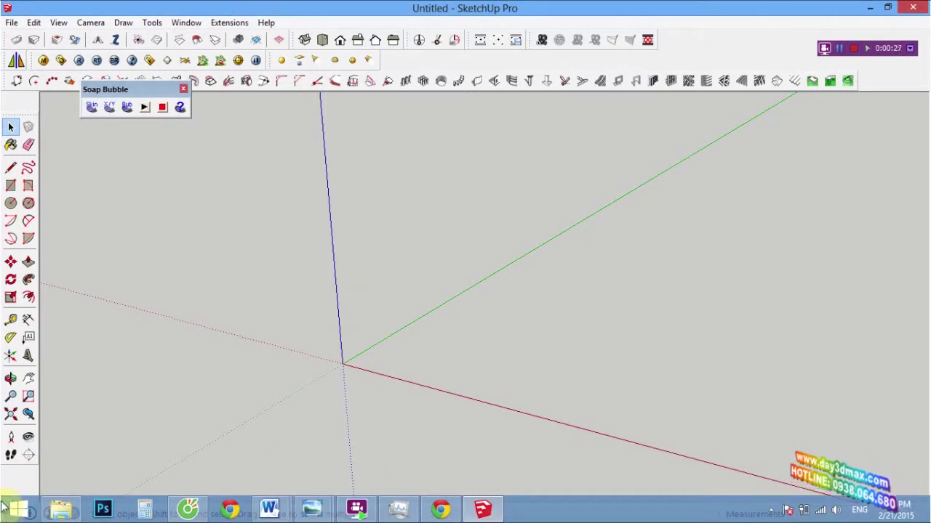
pyautogui.click(187, 511)
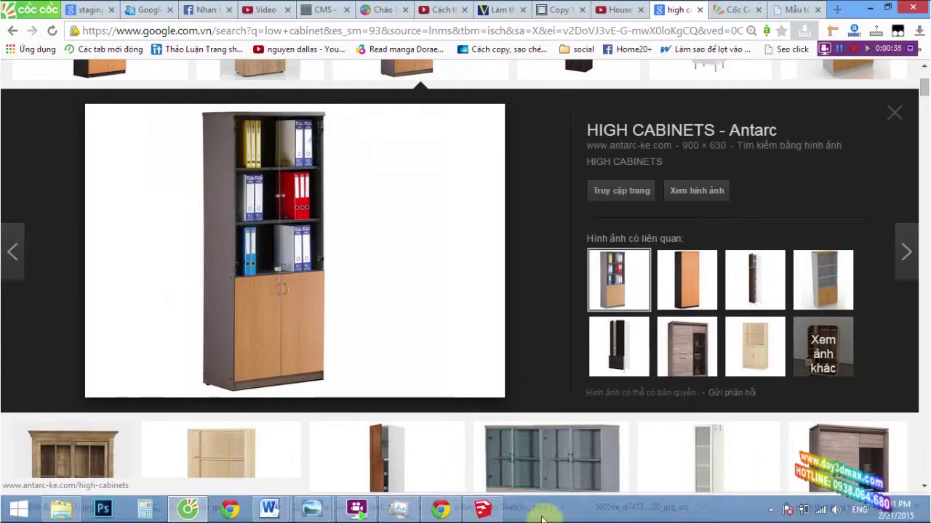
pyautogui.click(481, 509)
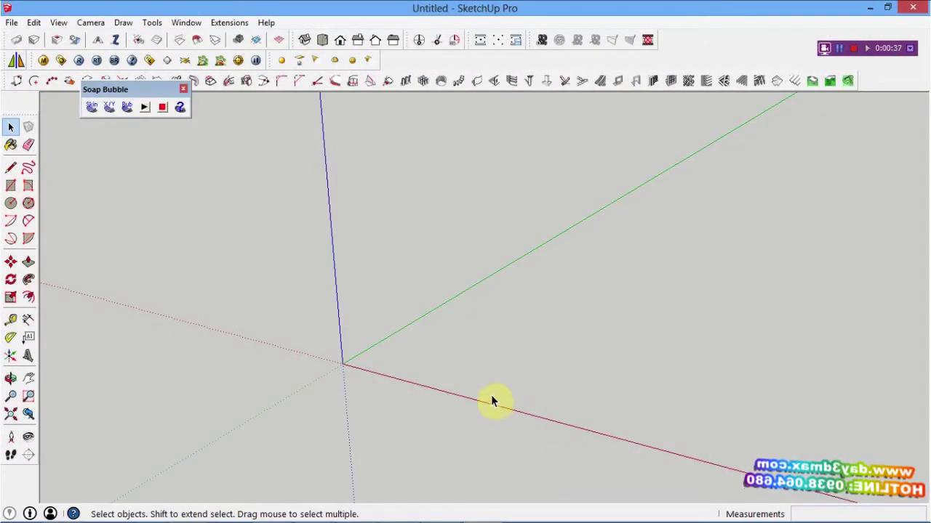
# Step: Draw a 400 by 800 rectangle starting at the origin
pyautogui.press('r')
pyautogui.click(345, 362)
pyautogui.write('400,800')
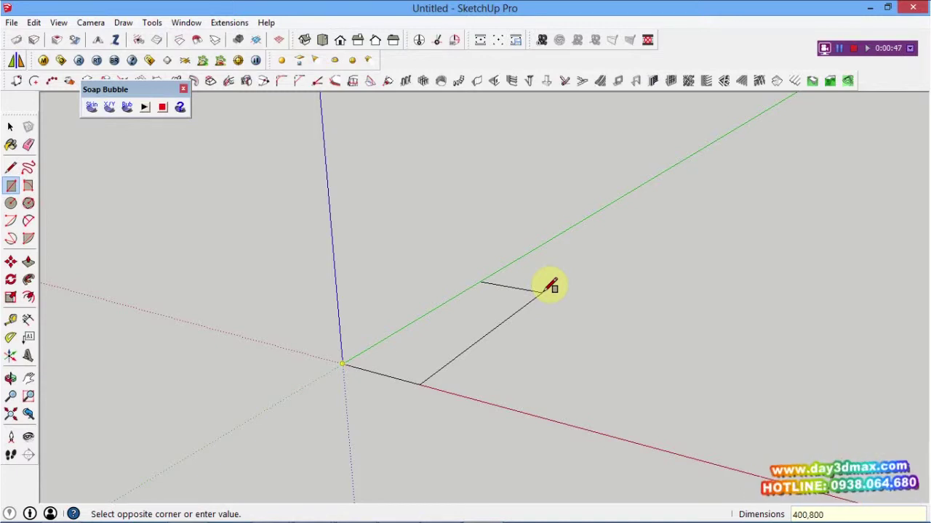
pyautogui.press('Return')
# Step: Select the rectangle face and compare it against the reference cabinet photo
pyautogui.scroll(3, 347, 401)
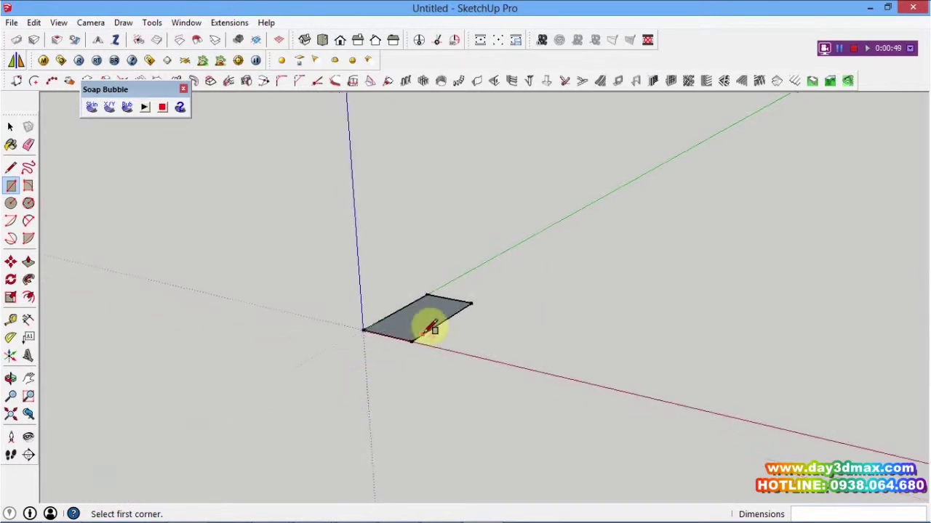
pyautogui.press('space')
pyautogui.click(430, 306)
pyautogui.keyDown('shift'); pyautogui.moveTo(430, 306); pyautogui.dragTo(389, 423, button='middle'); pyautogui.keyUp('shift')
pyautogui.scroll(1, 388, 424)
pyautogui.scroll(-1, 388, 424)
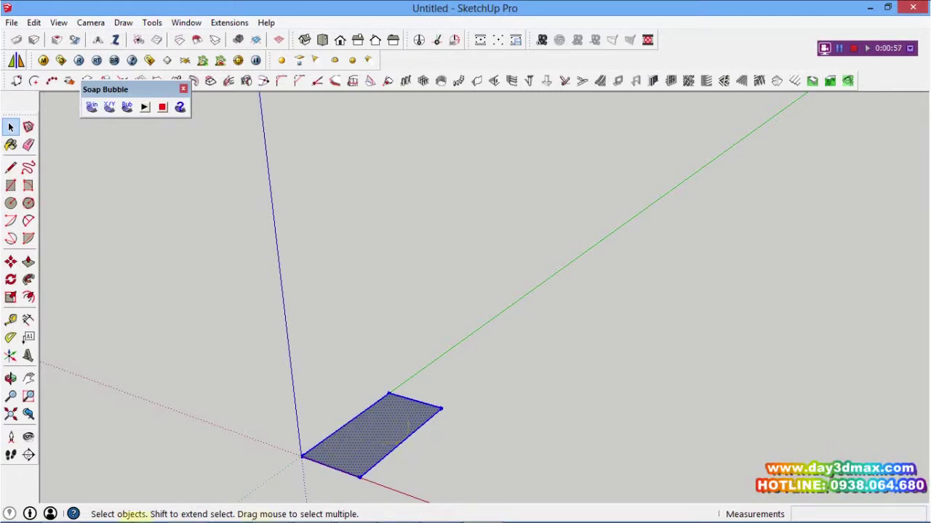
pyautogui.click(193, 513)
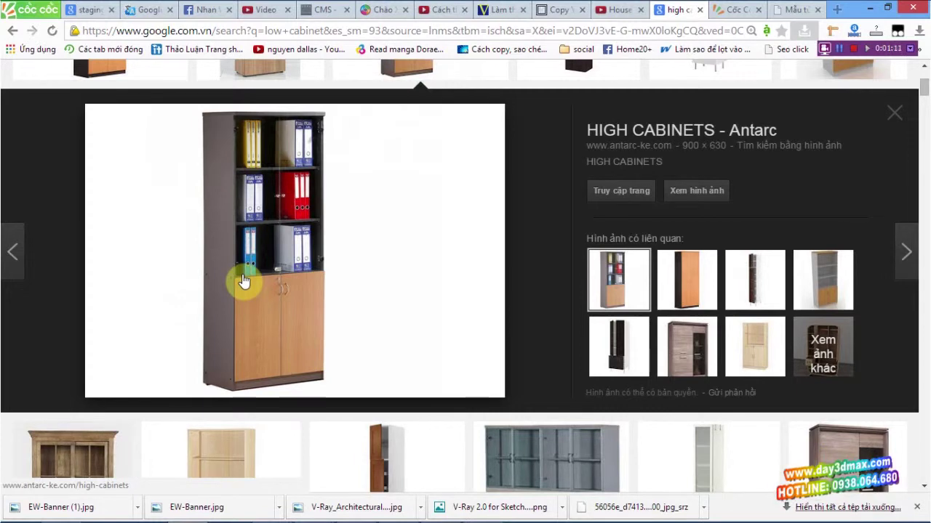
pyautogui.click(188, 509)
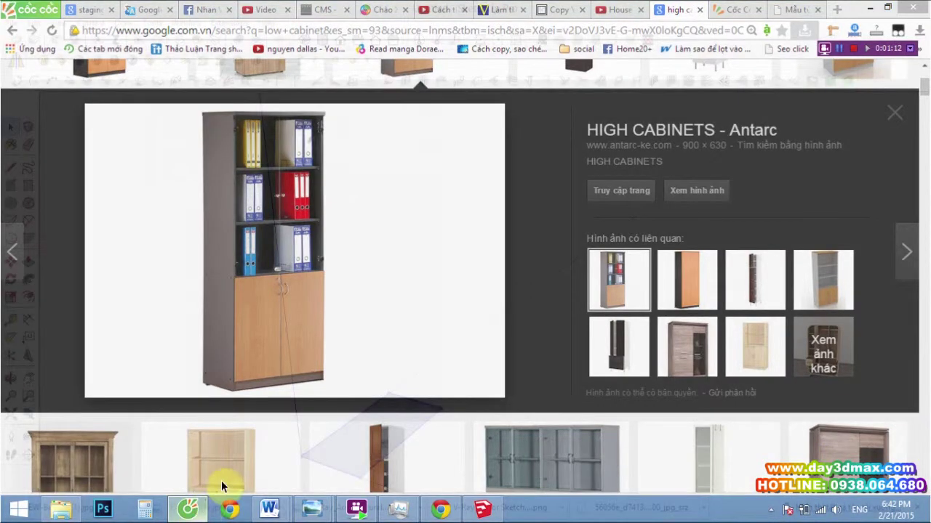
# Step: Push/Pull the rectangle up 100mm for the base, then raise the top 650mm
pyautogui.press('p')
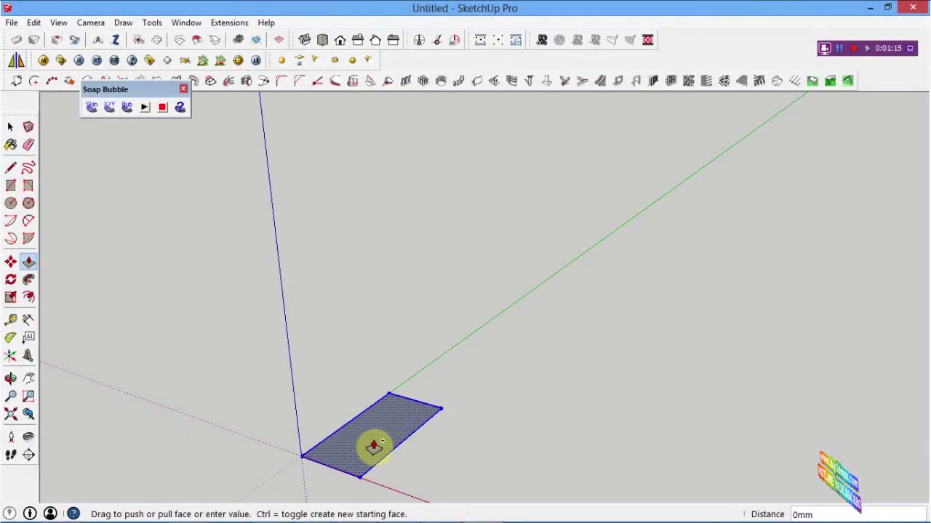
pyautogui.moveTo(374, 446); pyautogui.dragTo(356, 356)
pyautogui.write('100')
pyautogui.press('Return')
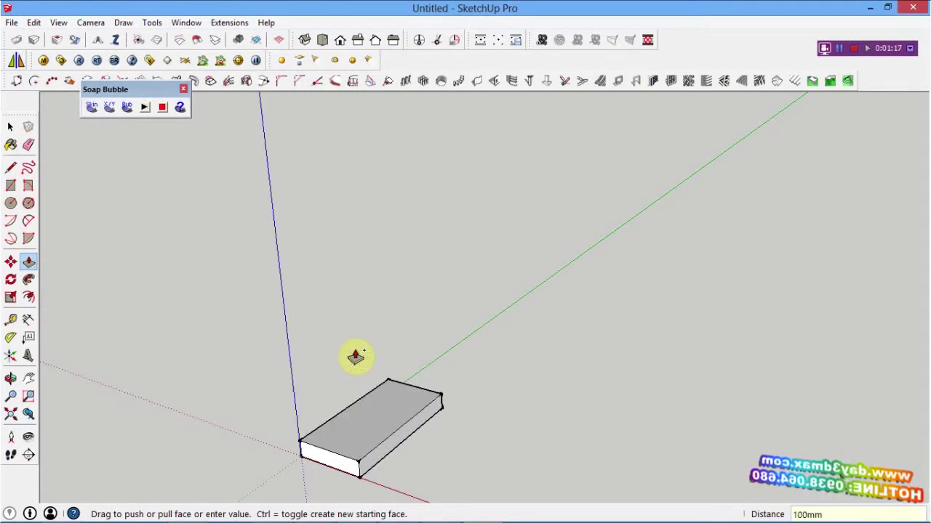
pyautogui.click(375, 414)
pyautogui.moveTo(375, 414); pyautogui.dragTo(373, 286)
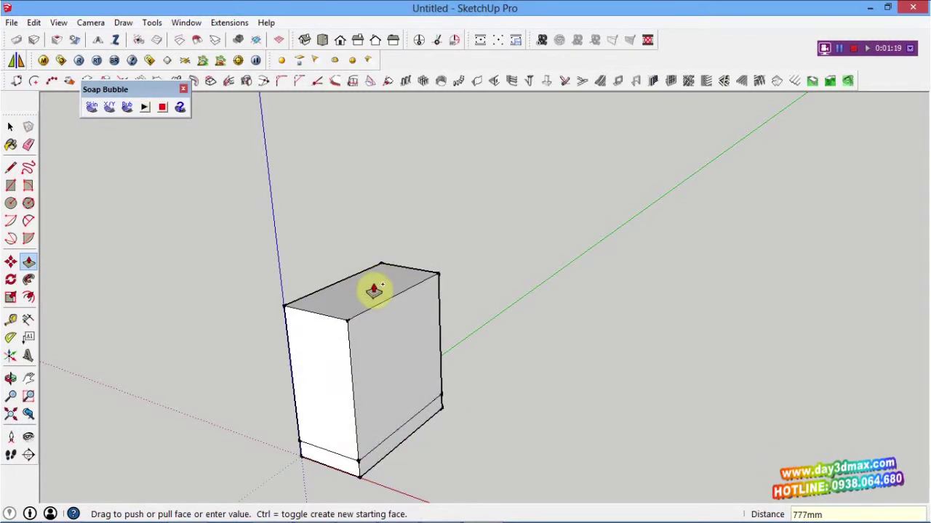
pyautogui.write('50')
pyautogui.press('Return')
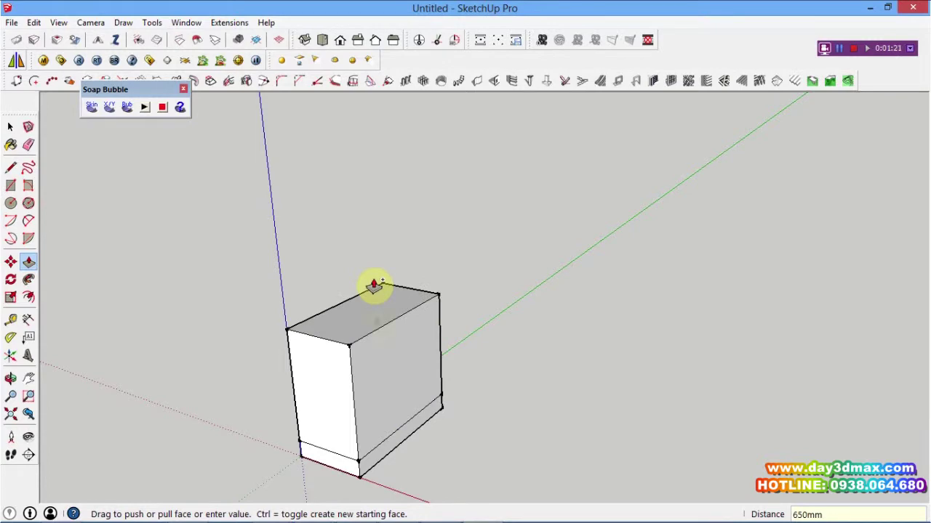
# Step: Delete the front seam edge at the slab line and orbit to the box top
pyautogui.press('space')
pyautogui.scroll(2, 364, 394)
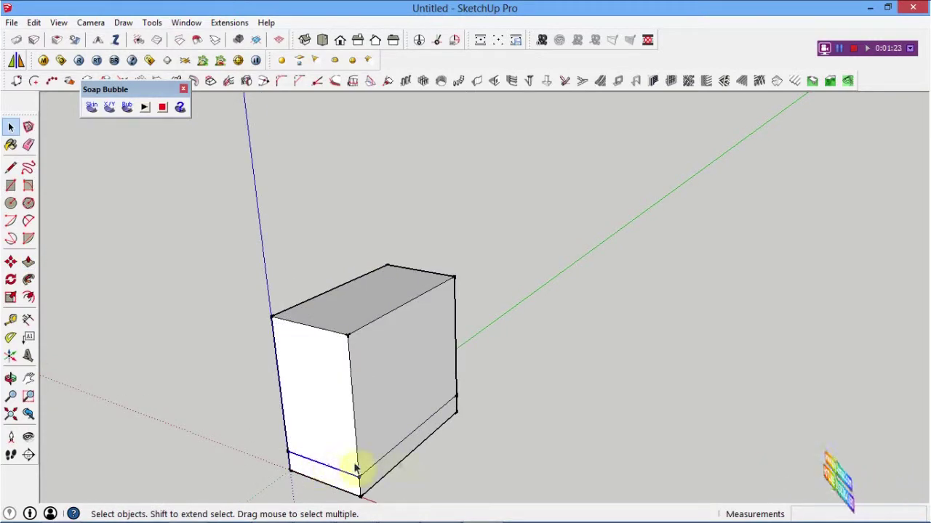
pyautogui.press('Delete')
pyautogui.moveTo(405, 429); pyautogui.dragTo(370, 413, button='middle')
pyautogui.moveTo(332, 297); pyautogui.dragTo(298, 333, button='middle')
# Step: Select the top-left edge and start a Move copy, then cancel it
pyautogui.click(290, 332)
pyautogui.scroll(2, 291, 333)
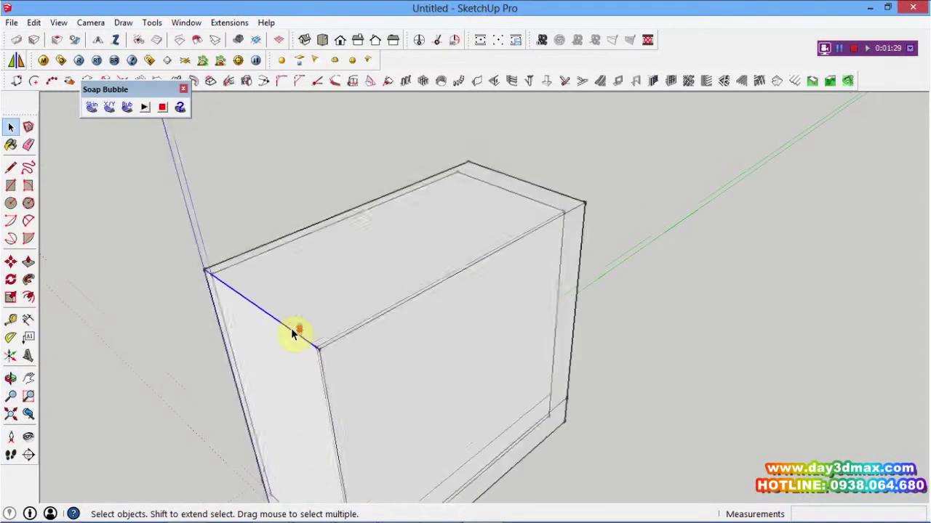
pyautogui.press('m')
pyautogui.press('ctrl')
pyautogui.click(301, 297)
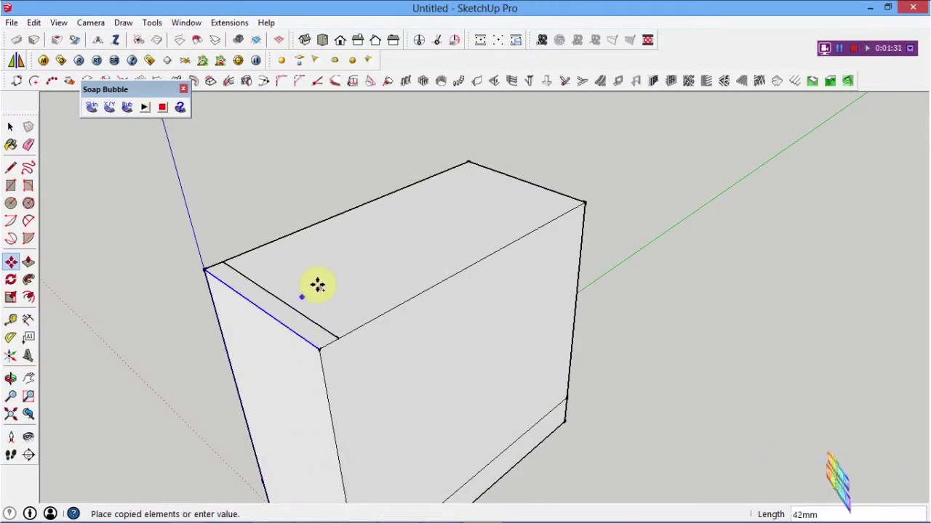
pyautogui.press('Escape')
# Step: Select the top-right edge and start a Move copy, then cancel it
pyautogui.press('space')
pyautogui.click(560, 205)
pyautogui.click(561, 201)
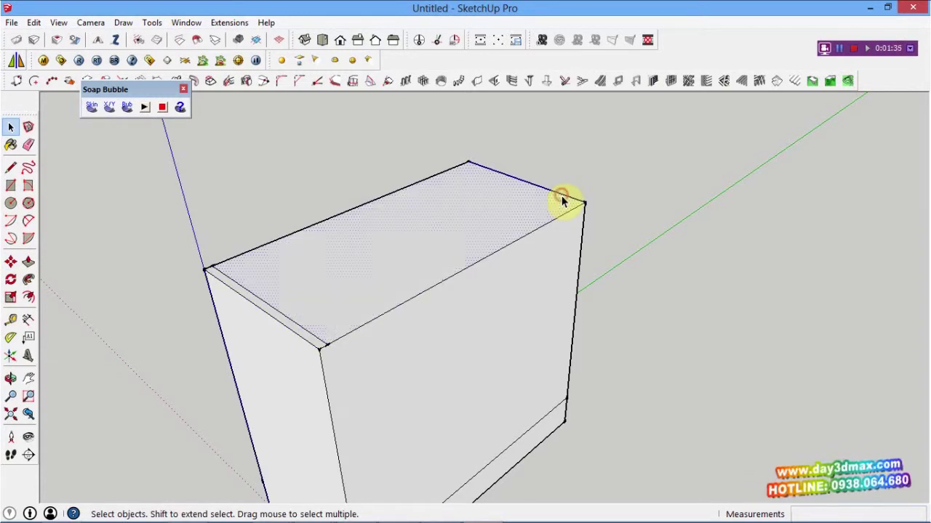
pyautogui.scroll(2, 562, 203)
pyautogui.press('m')
pyautogui.press('ctrl')
pyautogui.click(533, 197)
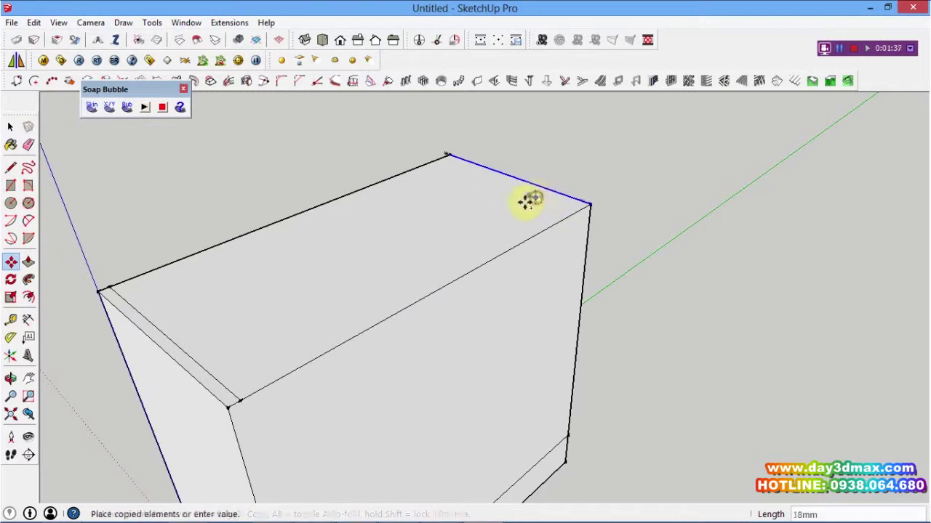
pyautogui.press('Escape')
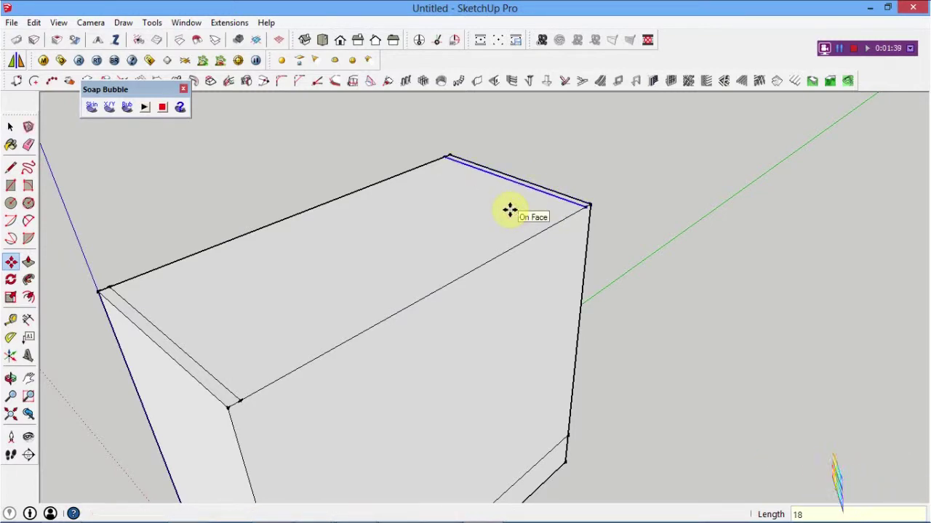
# Step: Copy the top-left edge inward 12mm to outline a thin strip
pyautogui.press('space')
pyautogui.click(286, 221)
pyautogui.moveTo(286, 228); pyautogui.dragTo(235, 264, button='middle')
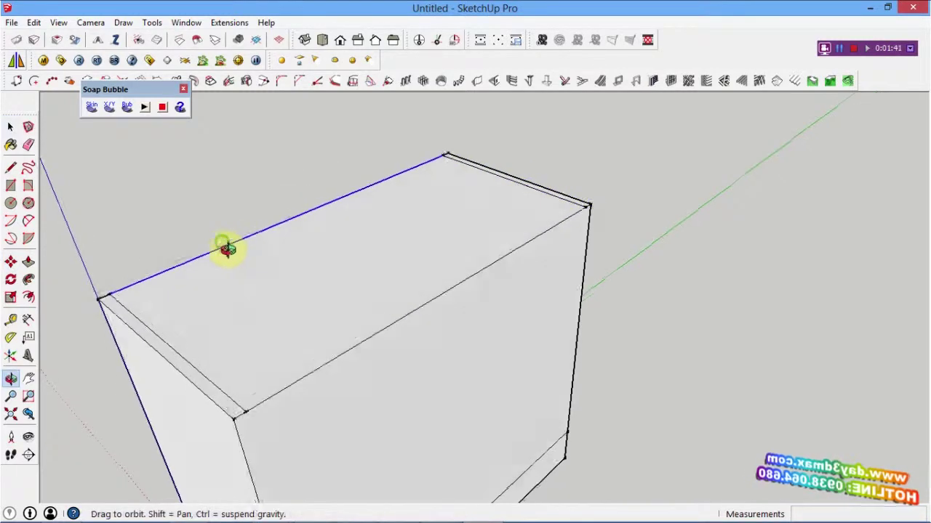
pyautogui.press('m')
pyautogui.press('ctrl')
pyautogui.click(212, 300)
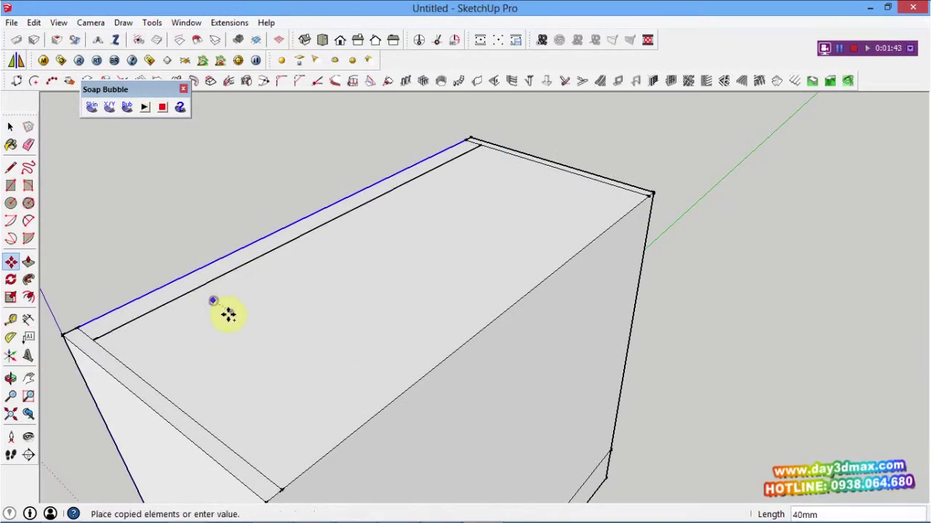
pyautogui.write('0')
pyautogui.press('Return')
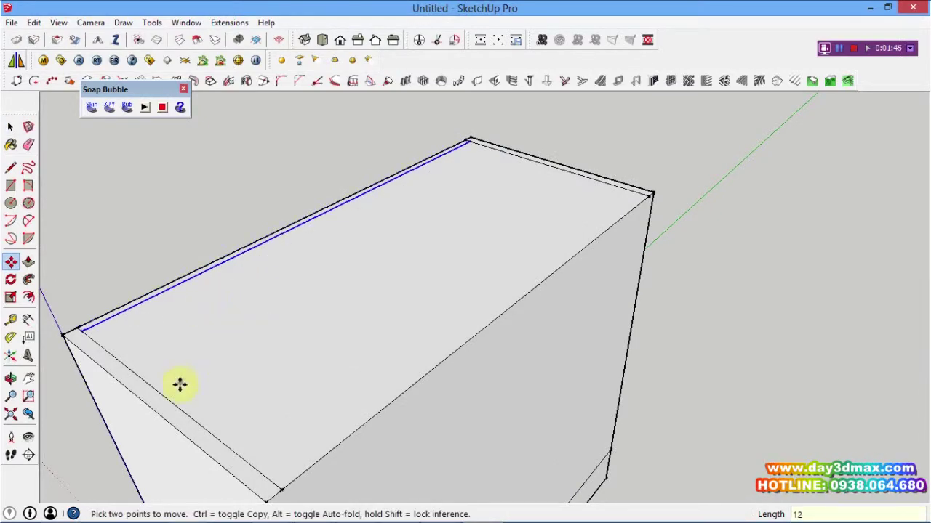
# Step: Select the narrow left strip, view the top from higher, then select the bottom-left edge
pyautogui.press('space')
pyautogui.click(171, 416)
pyautogui.scroll(-2, 171, 416)
pyautogui.scroll(-2, 170, 420)
pyautogui.moveTo(182, 422); pyautogui.dragTo(168, 364, button='middle')
pyautogui.press('p')
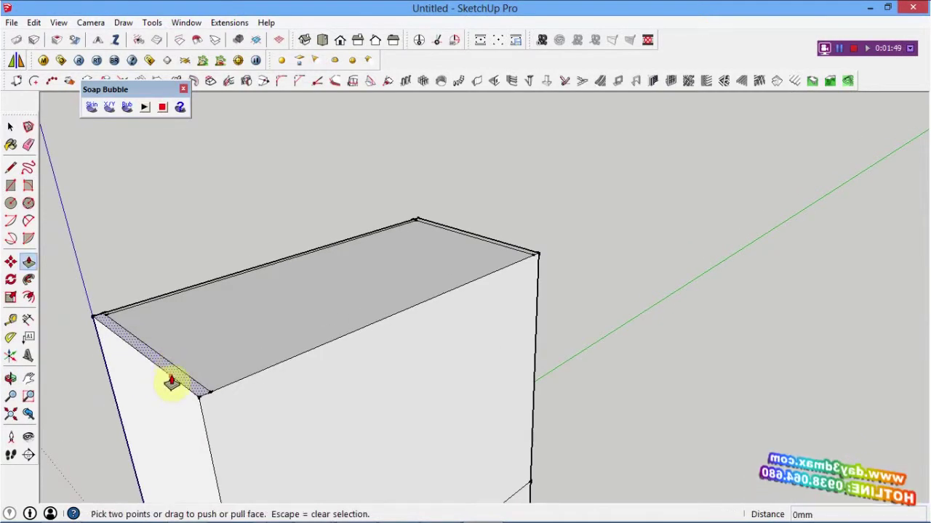
pyautogui.scroll(-2, 175, 367)
pyautogui.scroll(-2, 181, 368)
pyautogui.moveTo(186, 332); pyautogui.dragTo(201, 488, button='middle')
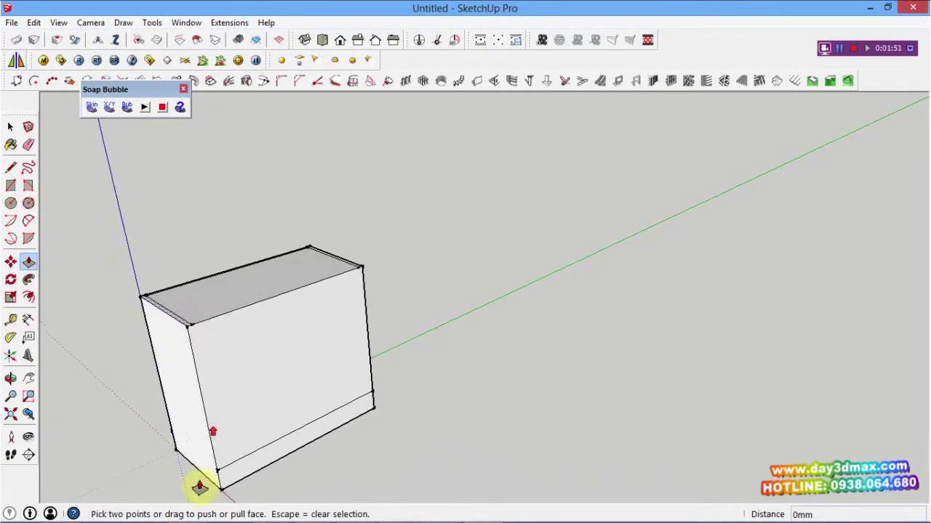
pyautogui.press('space')
pyautogui.click(204, 480)
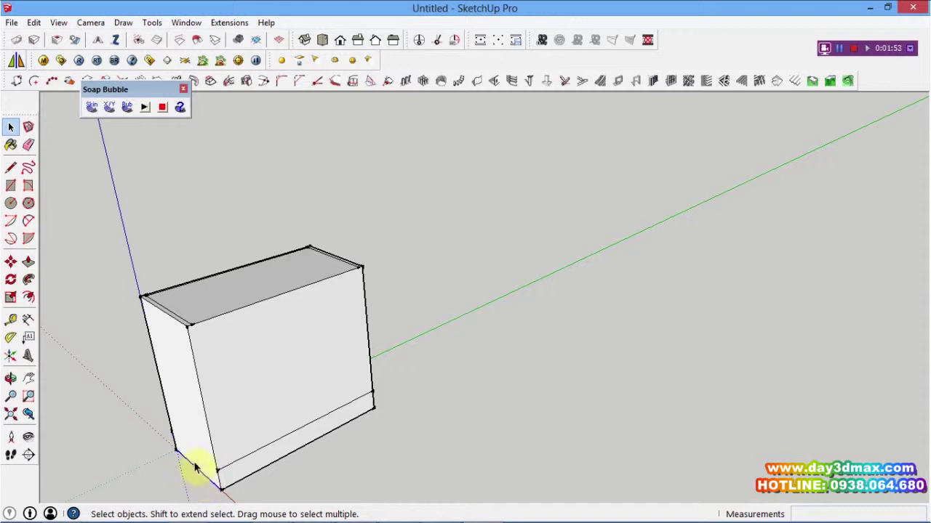
pyautogui.press('m')
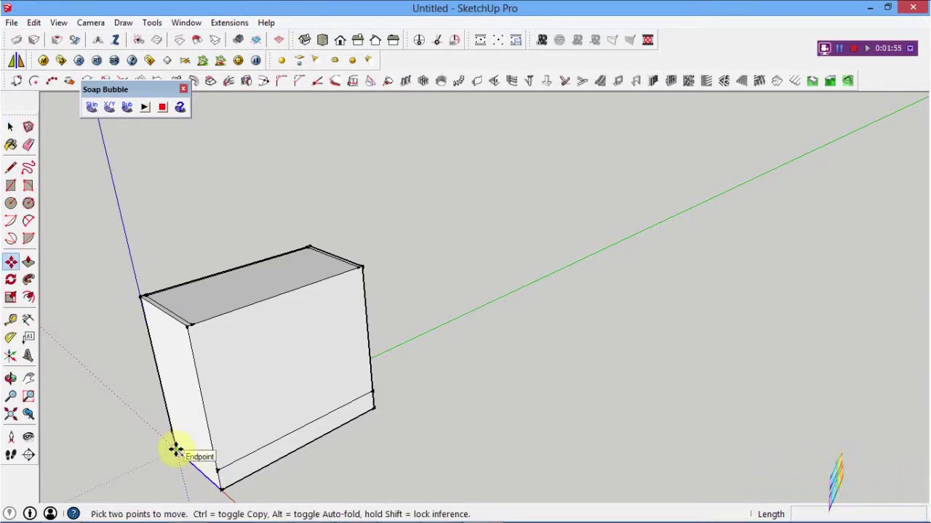
# Step: Copy the bottom-left edge to outline a front strip, then select that strip
pyautogui.click(176, 449)
pyautogui.press('ctrl')
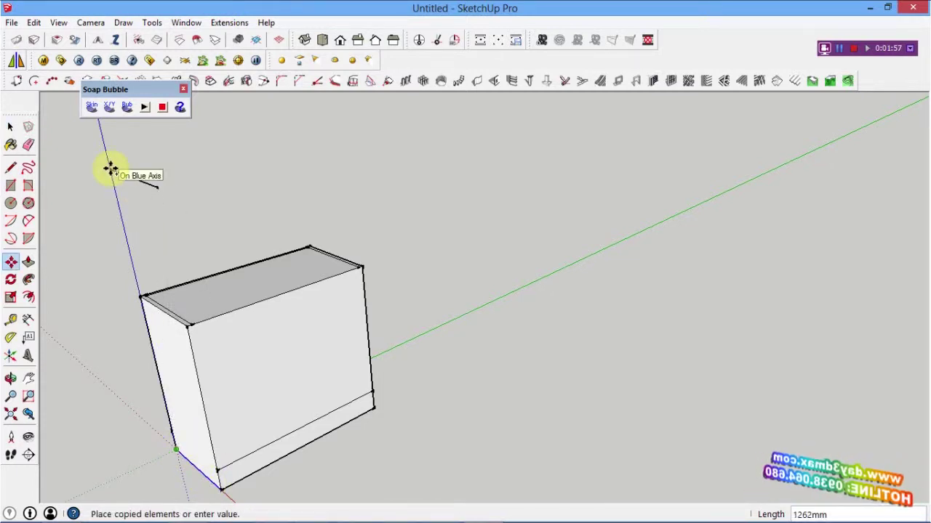
pyautogui.moveTo(110, 169)
pyautogui.mouseDown(button='middle')
pyautogui.moveTo(240, 328)
pyautogui.moveTo(293, 376)
pyautogui.mouseUp(button='middle')
pyautogui.press('space')
pyautogui.click(284, 474)
pyautogui.scroll(1, 284, 474)
# Step: Push/Pull the narrow front strip up into a 1450mm tall panel
pyautogui.press('p')
pyautogui.click(284, 474)
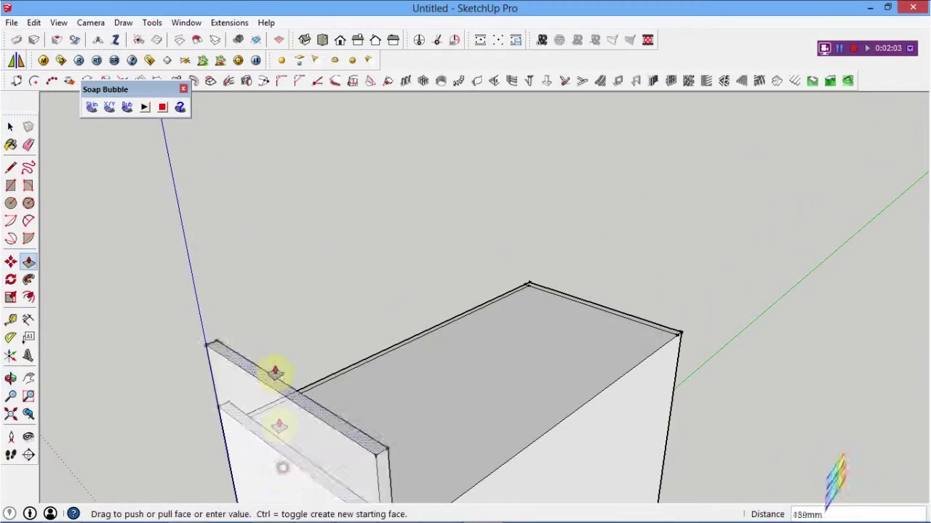
pyautogui.scroll(-3, 269, 374)
pyautogui.scroll(-2, 270, 301)
pyautogui.moveTo(286, 244)
pyautogui.mouseDown(button='middle')
pyautogui.moveTo(284, 205)
pyautogui.moveTo(286, 264)
pyautogui.mouseUp(button='middle')
pyautogui.click(259, 245)
pyautogui.scroll(2, 395, 421)
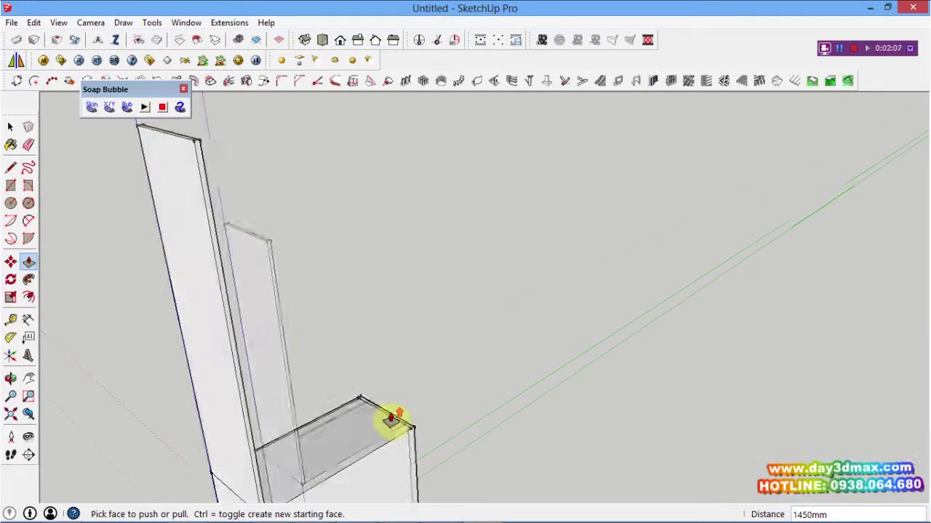
pyautogui.scroll(2, 395, 422)
pyautogui.scroll(1, 399, 426)
pyautogui.click(406, 432)
pyautogui.click(406, 433)
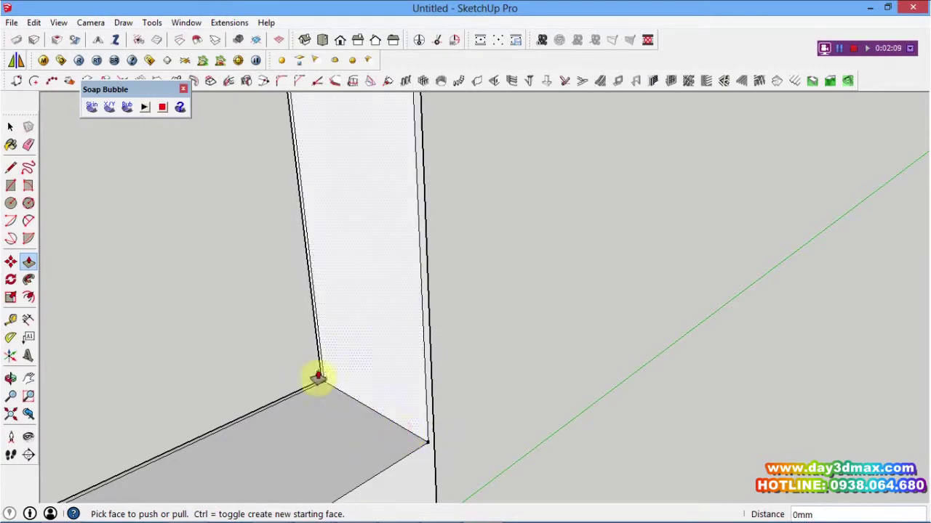
# Step: Orbit to a front view and compare the cabinet with the reference high-cabinet photo
pyautogui.scroll(2, 316, 376)
pyautogui.scroll(2, 312, 390)
pyautogui.scroll(-1, 317, 397)
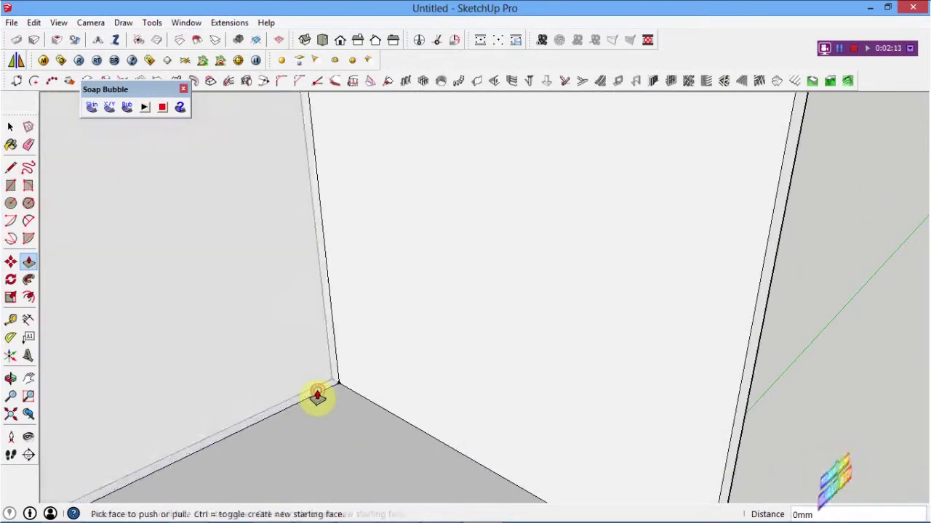
pyautogui.scroll(-1, 317, 396)
pyautogui.scroll(-1, 317, 394)
pyautogui.scroll(-3, 318, 385)
pyautogui.moveTo(318, 385)
pyautogui.mouseDown(button='middle')
pyautogui.moveTo(281, 327)
pyautogui.moveTo(204, 281)
pyautogui.mouseUp(button='middle')
pyautogui.scroll(3, 297, 235)
pyautogui.scroll(2, 303, 263)
pyautogui.scroll(2, 291, 287)
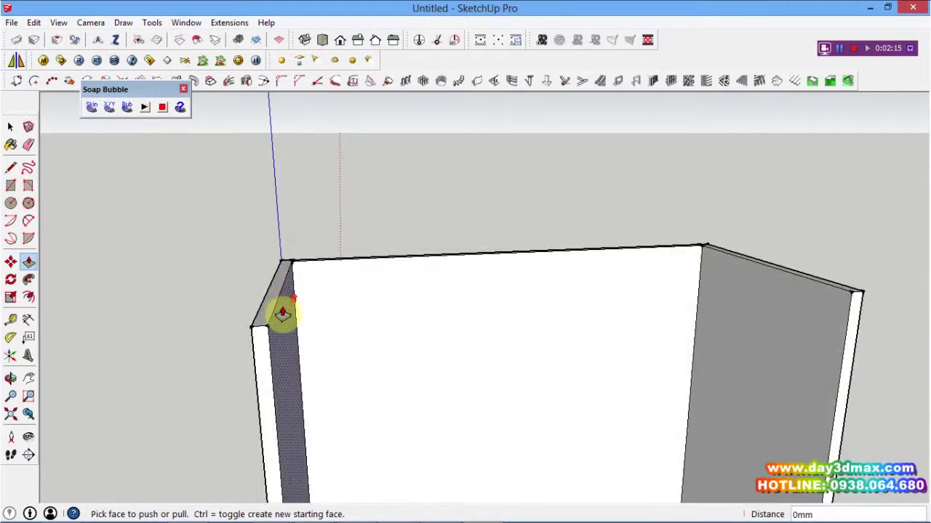
pyautogui.click(187, 511)
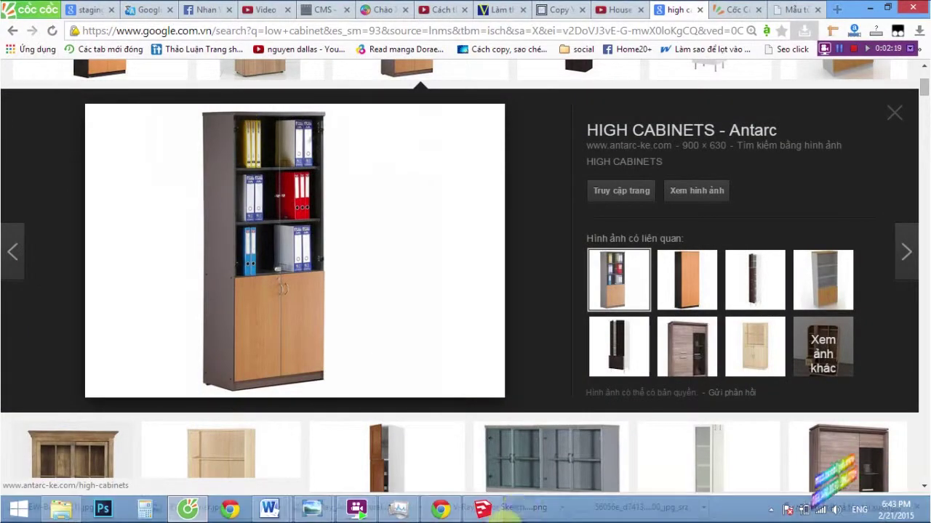
pyautogui.click(485, 513)
pyautogui.scroll(2, 293, 289)
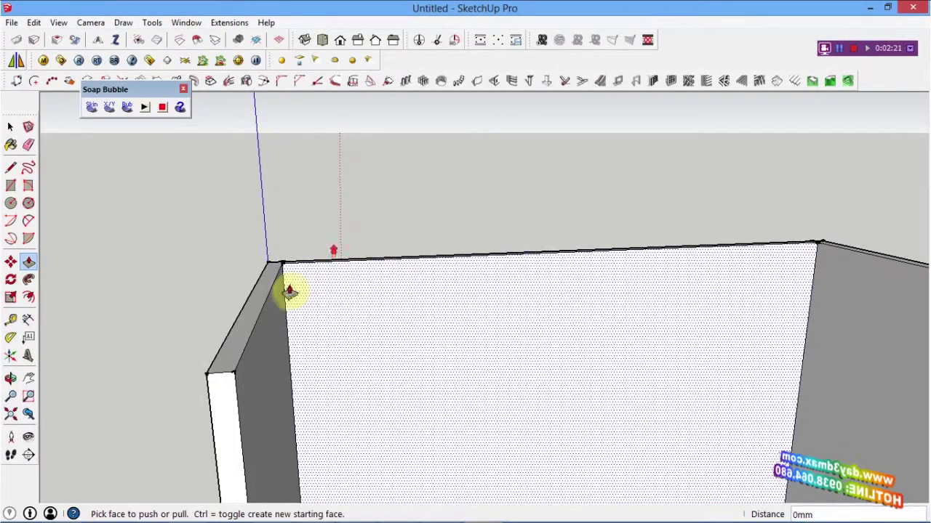
# Step: Move-copy the cabinet edge 18mm to mark out the top board strip
pyautogui.press('space')
pyautogui.scroll(1, 252, 343)
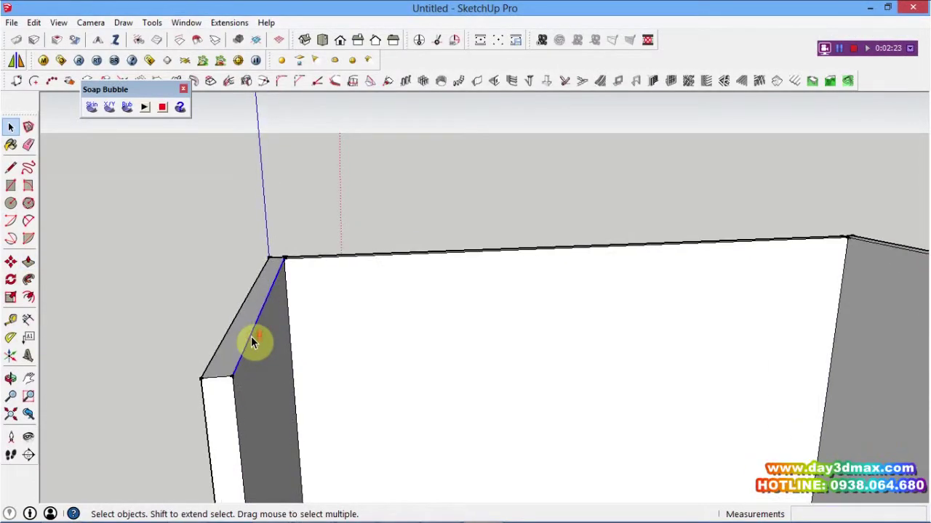
pyautogui.press('m')
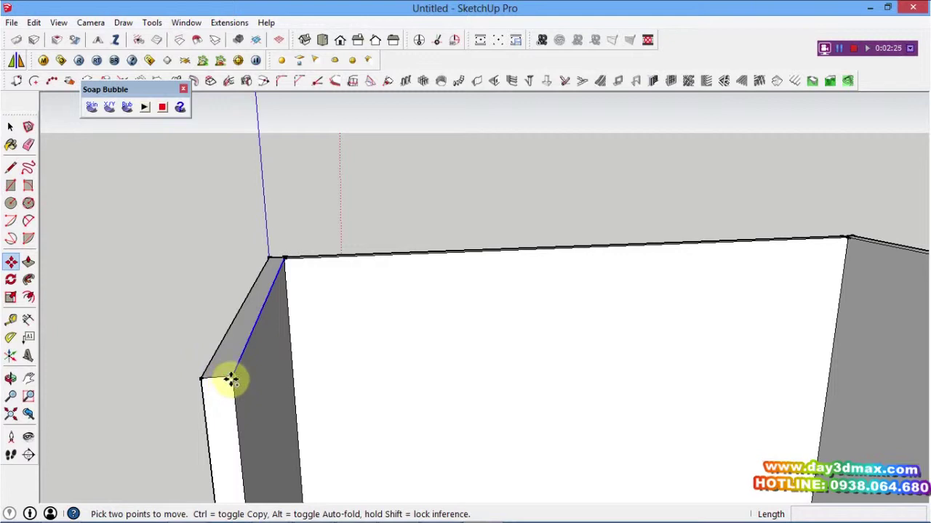
pyautogui.press('ctrl')
pyautogui.click(231, 380)
pyautogui.press('Return')
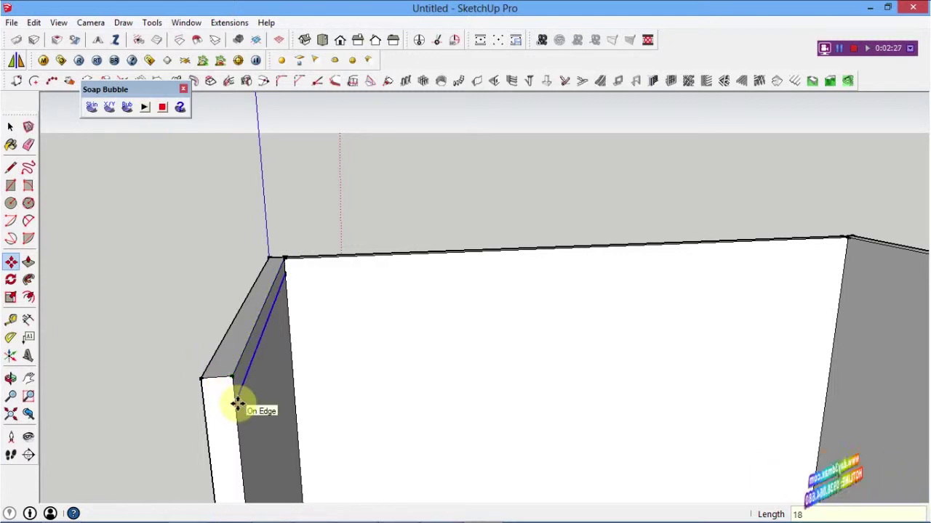
pyautogui.scroll(1, 240, 400)
pyautogui.press('space')
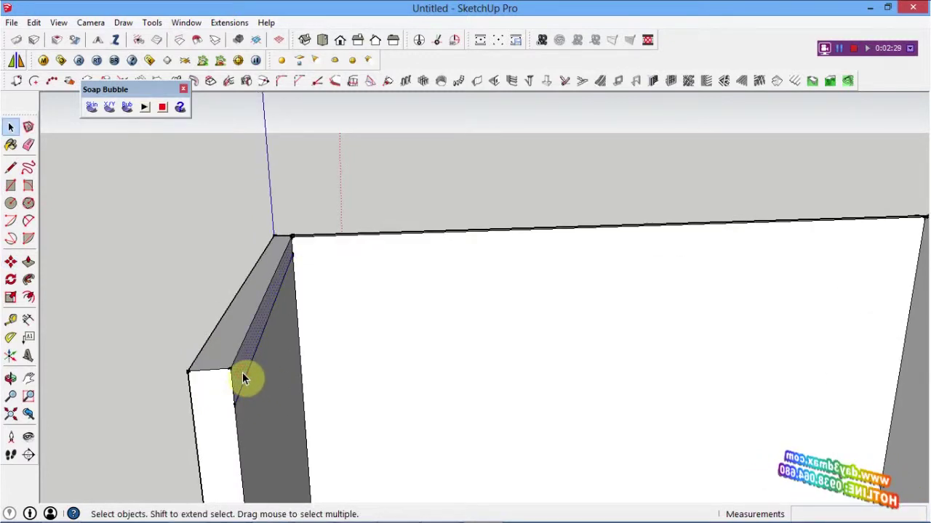
# Step: Push/Pull the narrow strip across the full cabinet width to form the top board
pyautogui.press('p')
pyautogui.click(482, 381)
pyautogui.scroll(2, 496, 370)
pyautogui.moveTo(497, 369); pyautogui.dragTo(635, 291, button='middle')
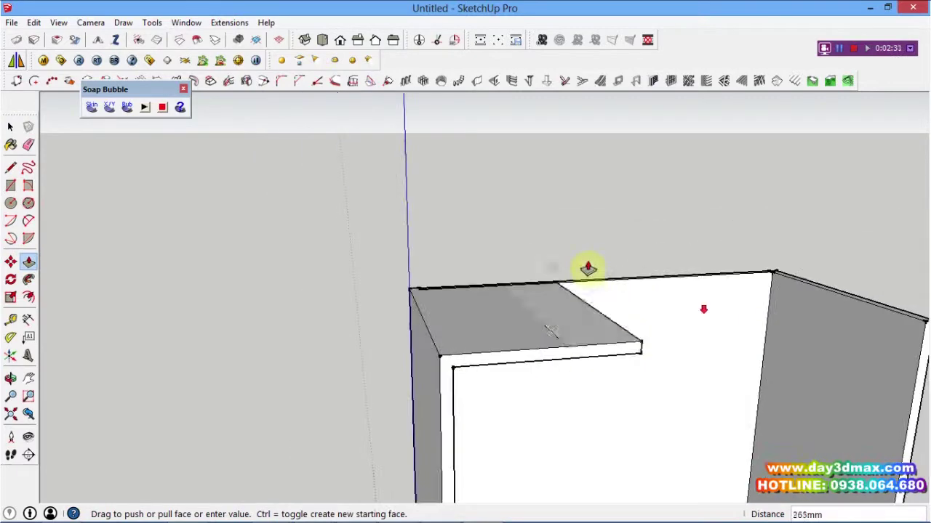
pyautogui.scroll(-2, 634, 290)
pyautogui.moveTo(737, 307)
pyautogui.mouseDown(button='middle')
pyautogui.moveTo(815, 301)
pyautogui.moveTo(790, 301)
pyautogui.mouseUp(button='middle')
pyautogui.scroll(2, 790, 305)
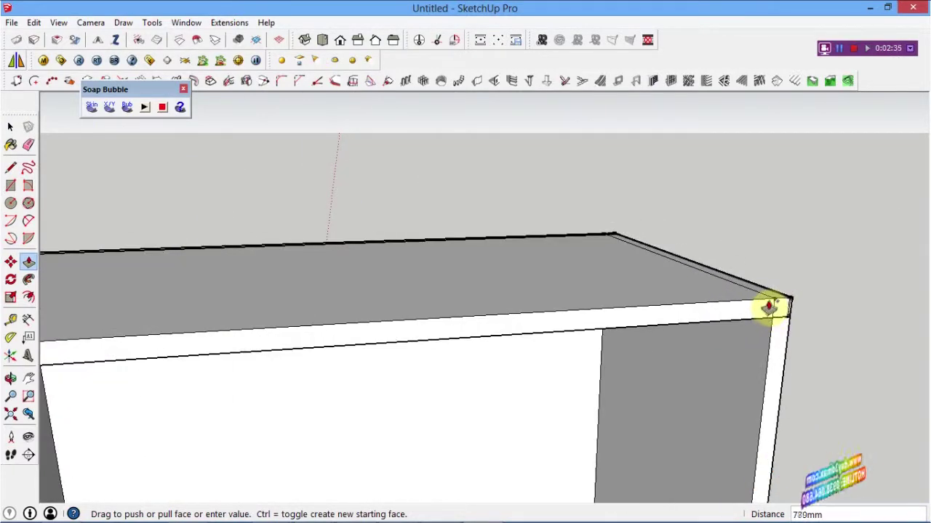
pyautogui.click(769, 347)
pyautogui.moveTo(769, 337); pyautogui.dragTo(758, 324, button='middle')
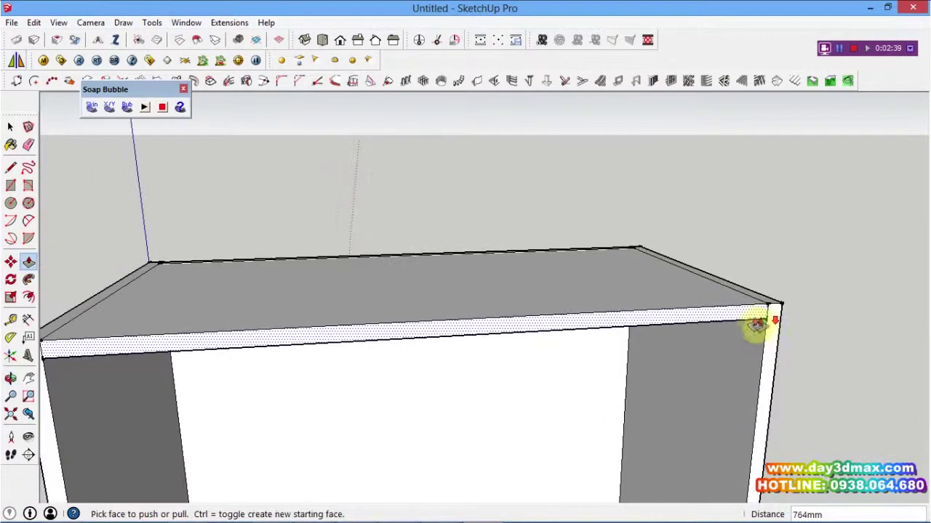
pyautogui.scroll(2, 764, 324)
# Step: Erase the short stray edge left near the top corner
pyautogui.press('l')
pyautogui.scroll(2, 792, 309)
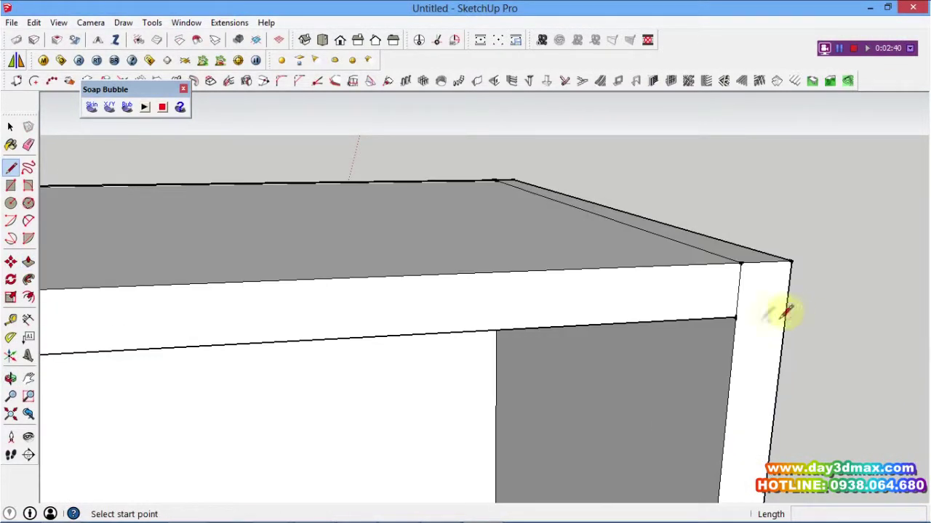
pyautogui.click(735, 317)
pyautogui.press('space')
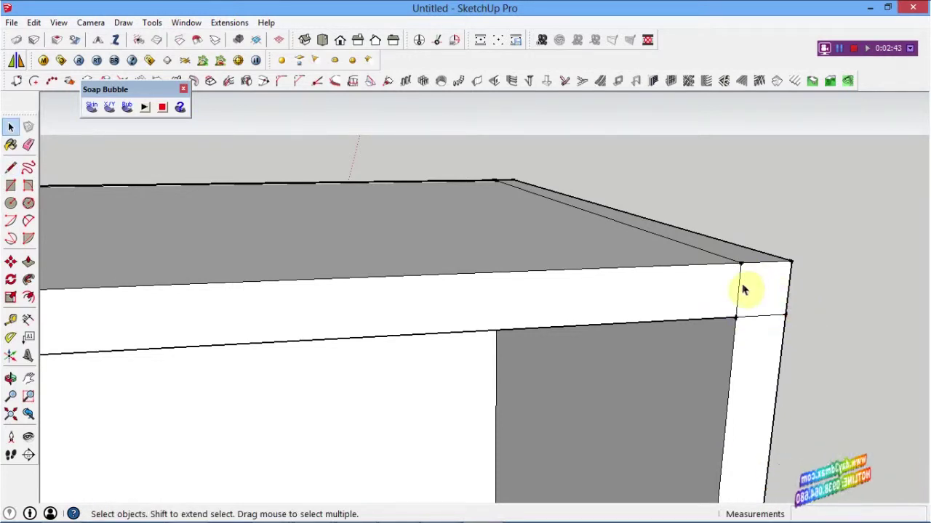
pyautogui.press('Delete')
pyautogui.click(717, 257)
pyautogui.moveTo(720, 256); pyautogui.dragTo(723, 288, button='middle')
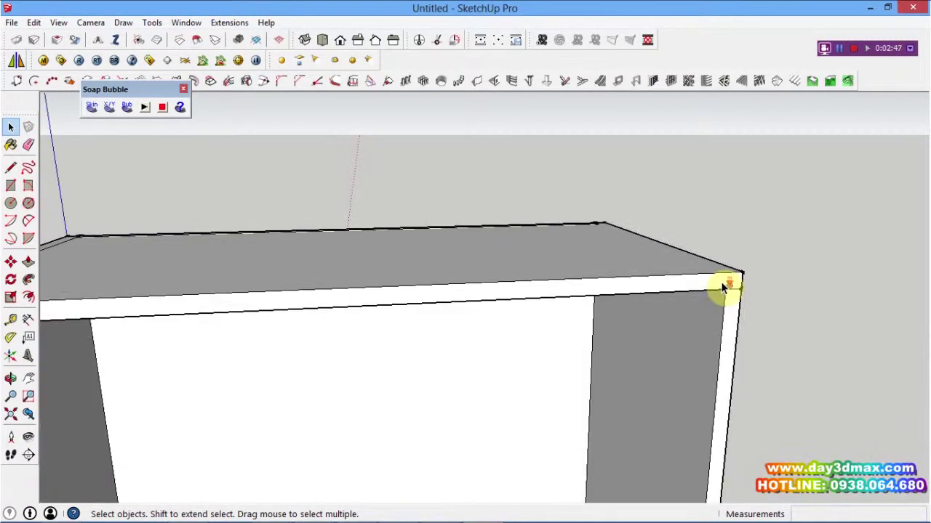
pyautogui.scroll(-3, 724, 289)
pyautogui.scroll(4, 291, 318)
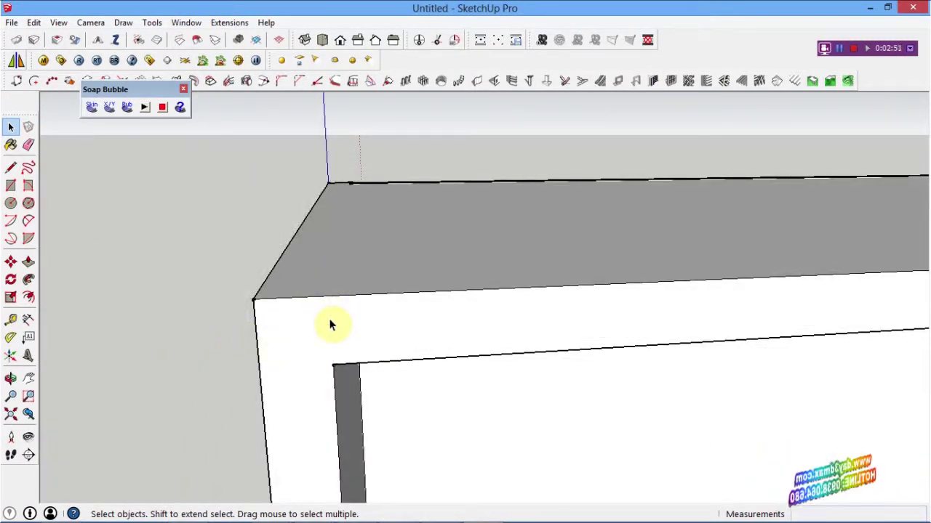
# Step: Draw lines from the inner corner to the far corner and the left edge
pyautogui.press('l')
pyautogui.click(331, 363)
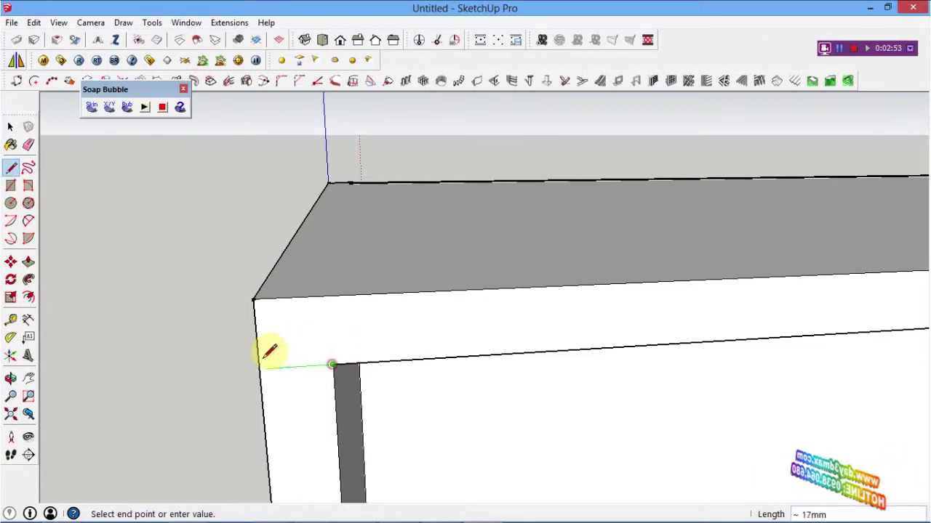
pyautogui.scroll(-1, 269, 360)
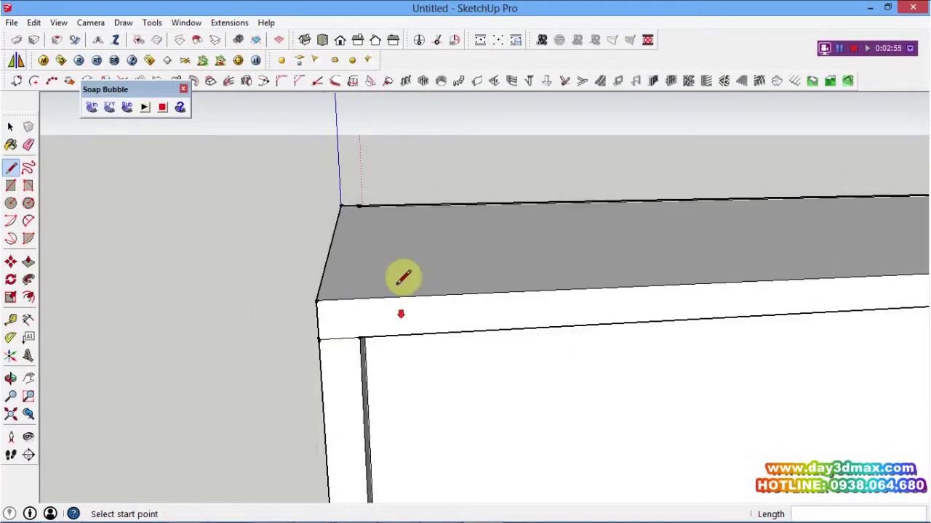
pyautogui.scroll(-3, 401, 274)
pyautogui.moveTo(394, 283); pyautogui.dragTo(494, 291, button='middle')
pyautogui.scroll(2, 493, 289)
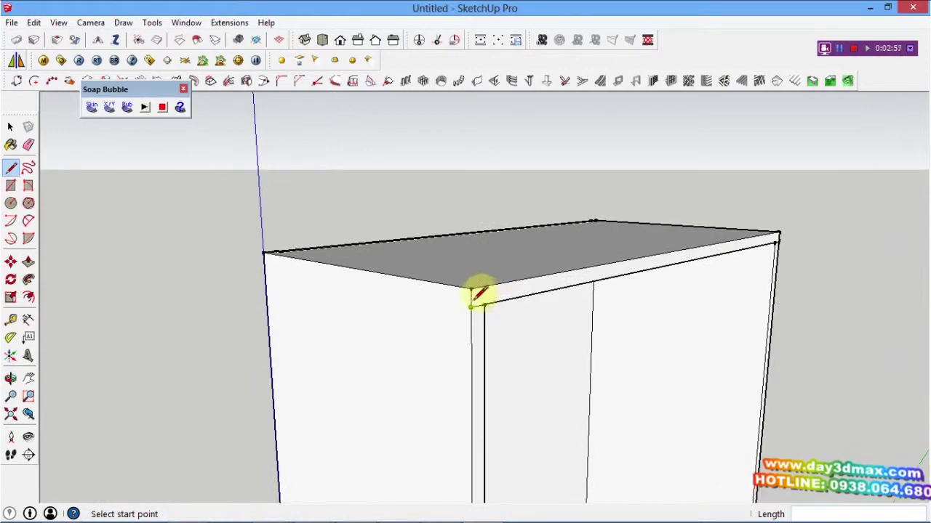
pyautogui.click(268, 260)
pyautogui.moveTo(269, 262); pyautogui.dragTo(636, 314, button='middle')
pyautogui.moveTo(436, 293)
pyautogui.mouseDown(button='middle')
pyautogui.moveTo(318, 264)
pyautogui.moveTo(253, 276)
pyautogui.mouseUp(button='middle')
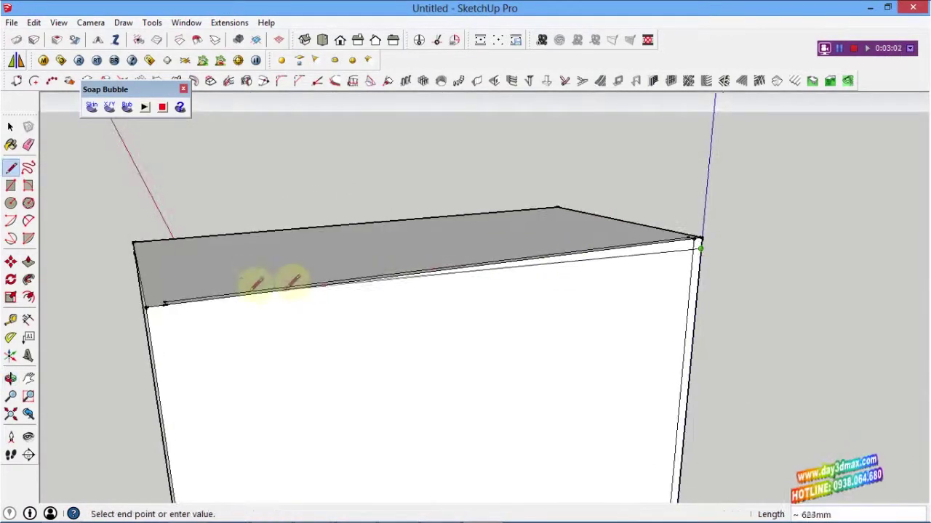
pyautogui.click(150, 314)
# Step: Draw a shelf line across the front face from the right edge to the left
pyautogui.moveTo(150, 314); pyautogui.dragTo(613, 280, button='middle')
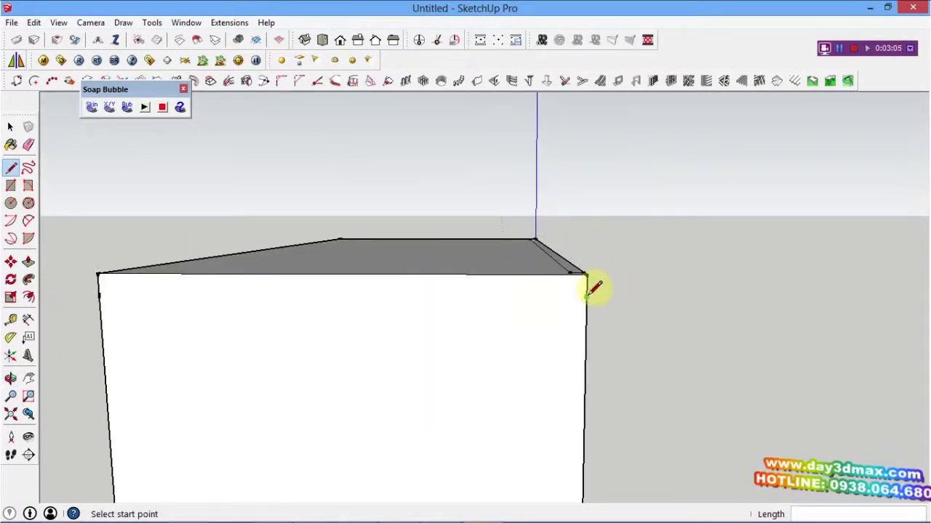
pyautogui.click(586, 295)
pyautogui.click(93, 296)
pyautogui.moveTo(94, 296); pyautogui.dragTo(75, 332, button='middle')
pyautogui.press('space')
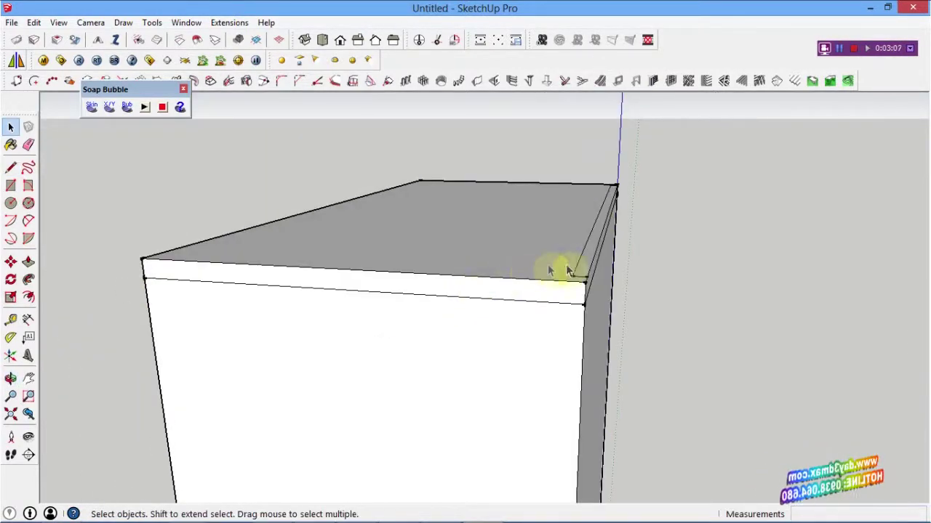
# Step: Orbit around the cabinet to inspect the frame, then select the lower front face
pyautogui.moveTo(586, 266)
pyautogui.mouseDown(button='middle')
pyautogui.moveTo(470, 332)
pyautogui.moveTo(400, 340)
pyautogui.mouseUp(button='middle')
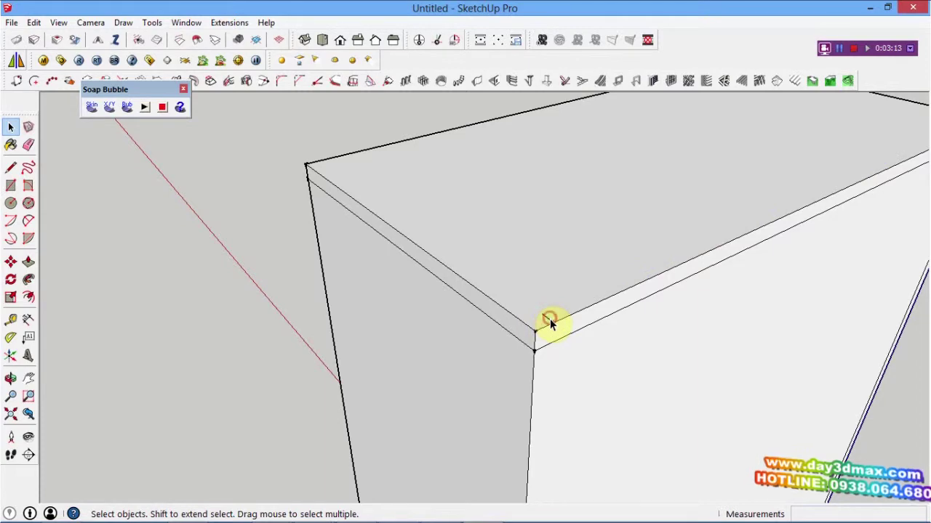
pyautogui.scroll(-3, 384, 260)
pyautogui.moveTo(384, 260); pyautogui.dragTo(773, 172, button='middle')
pyautogui.scroll(5, 717, 204)
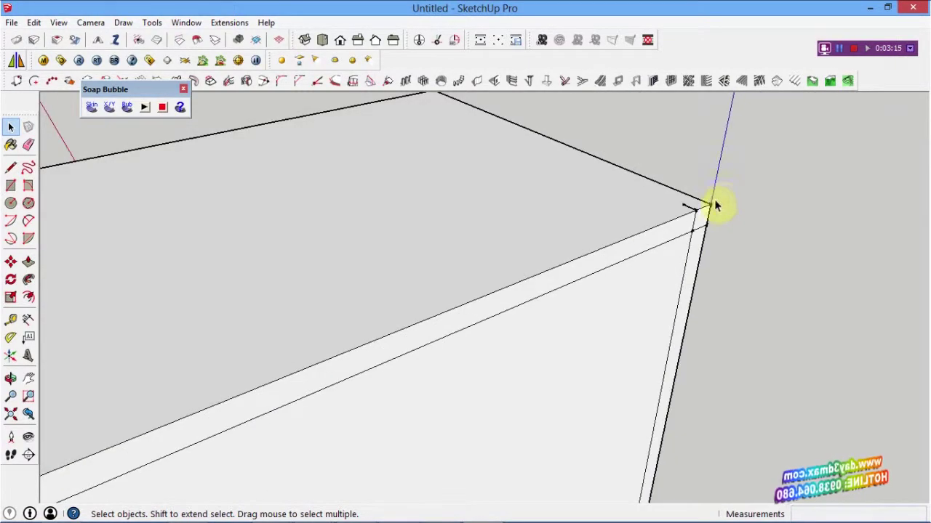
pyautogui.scroll(2, 682, 212)
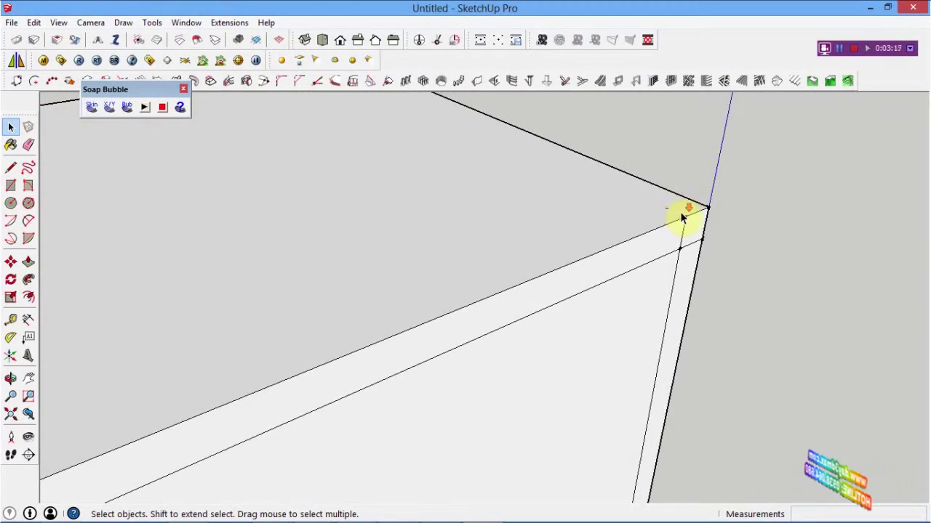
pyautogui.scroll(-3, 683, 216)
pyautogui.moveTo(654, 208)
pyautogui.mouseDown(button='middle')
pyautogui.moveTo(623, 218)
pyautogui.moveTo(922, 102)
pyautogui.moveTo(804, 186)
pyautogui.mouseUp(button='middle')
pyautogui.press('space')
pyautogui.scroll(-3, 727, 135)
pyautogui.scroll(-2, 713, 202)
pyautogui.moveTo(713, 201); pyautogui.dragTo(648, 386, button='middle')
pyautogui.scroll(3, 648, 386)
pyautogui.moveTo(601, 434)
pyautogui.mouseDown(button='middle')
pyautogui.moveTo(768, 388)
pyautogui.moveTo(644, 431)
pyautogui.moveTo(574, 353)
pyautogui.moveTo(636, 363)
pyautogui.moveTo(615, 260)
pyautogui.mouseUp(button='middle')
pyautogui.scroll(3, 644, 432)
pyautogui.click(631, 358)
# Step: Draw a vertical dividing line from the top edge midpoint to the bottom midpoint
pyautogui.scroll(-2, 630, 356)
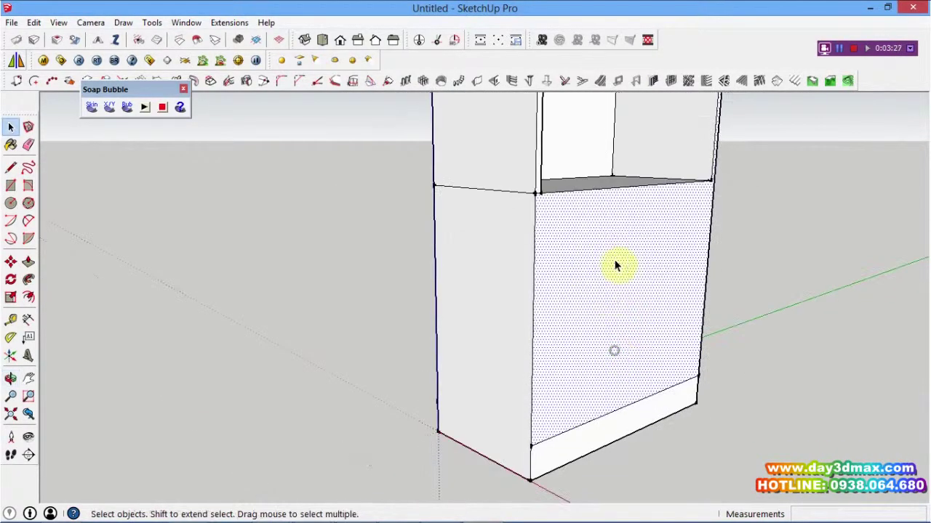
pyautogui.scroll(2, 615, 259)
pyautogui.press('l')
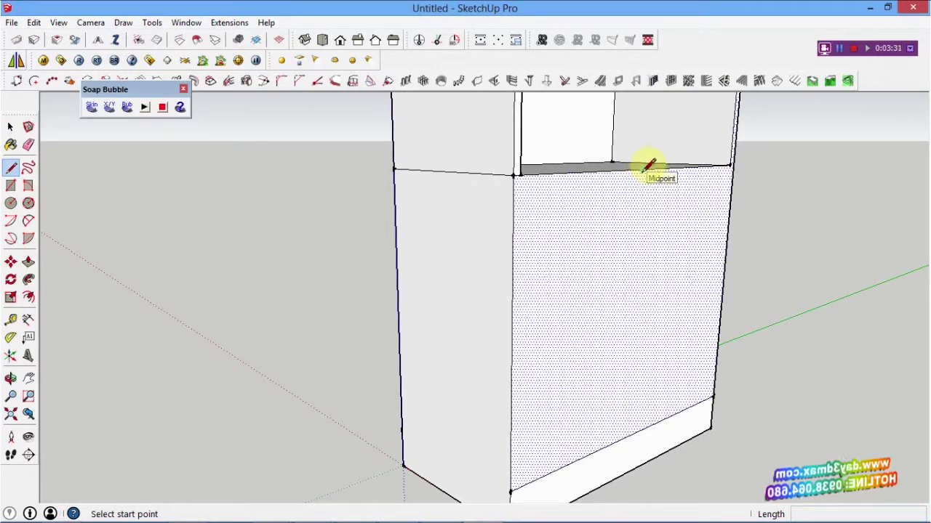
pyautogui.click(641, 173)
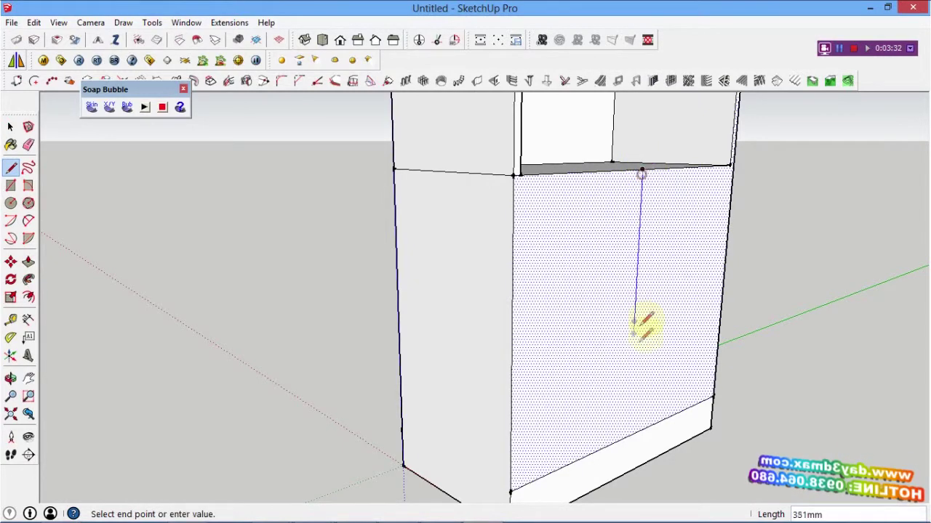
pyautogui.click(634, 431)
pyautogui.press('space')
pyautogui.click(630, 416)
pyautogui.moveTo(629, 415); pyautogui.dragTo(490, 436, button='middle')
pyautogui.scroll(2, 566, 413)
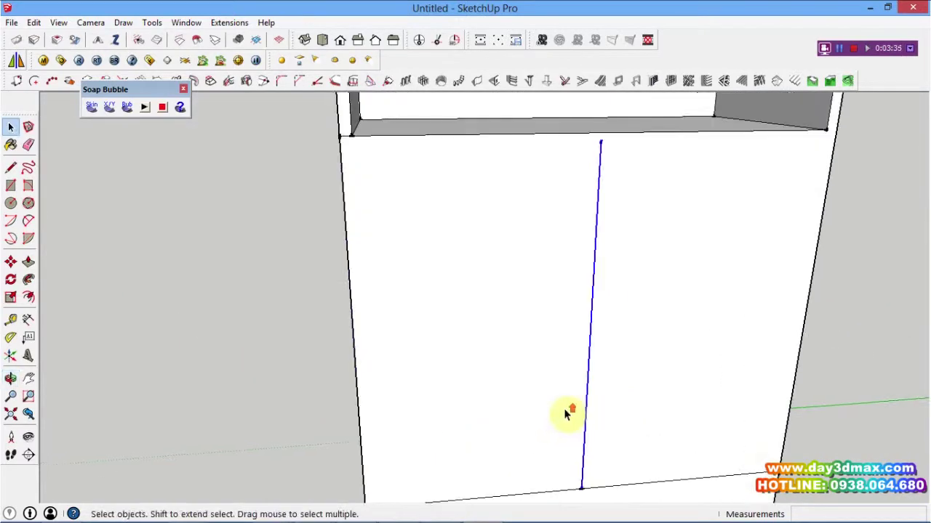
pyautogui.scroll(2, 602, 173)
# Step: Copy the dividing line 3mm sideways
pyautogui.press('l')
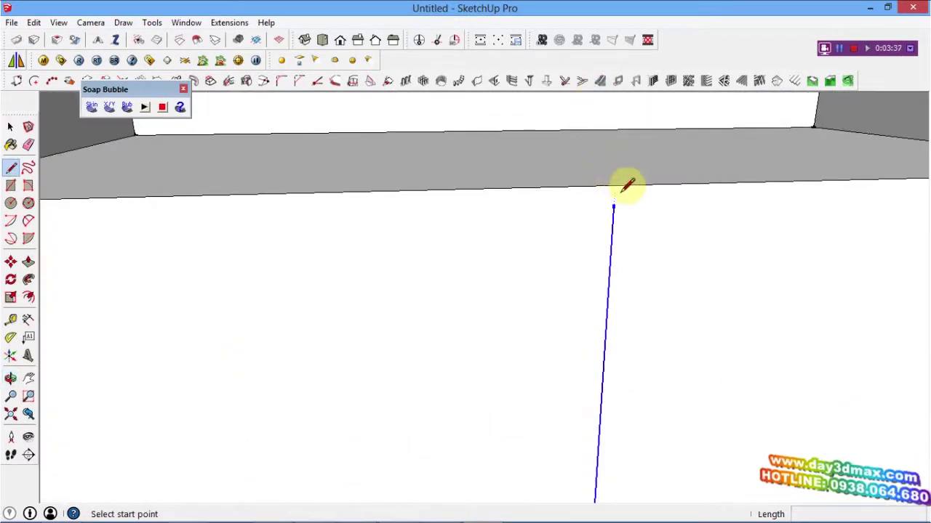
pyautogui.press('space')
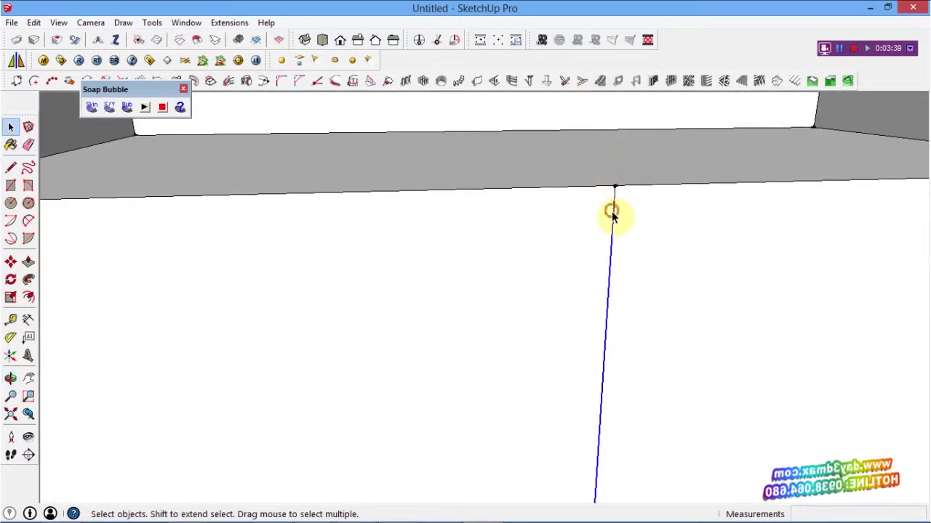
pyautogui.press('m')
pyautogui.click(722, 224)
pyautogui.press('ctrl')
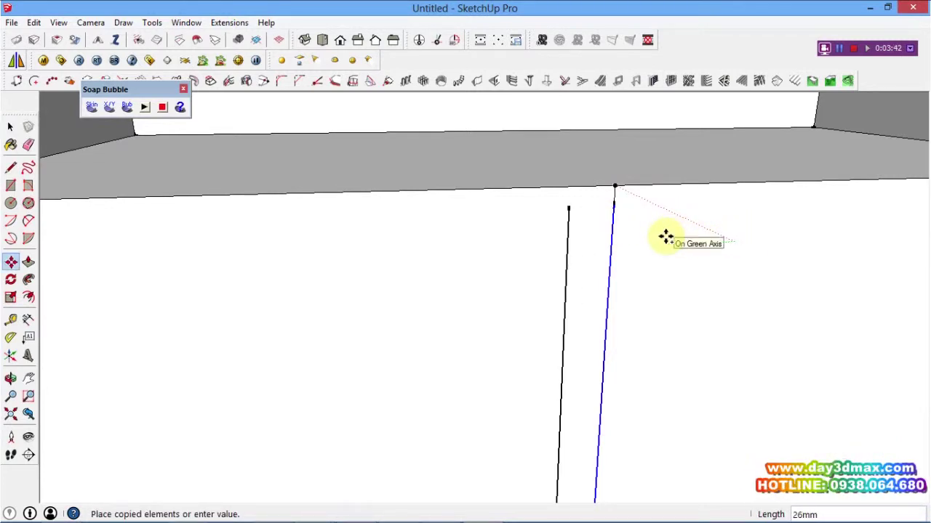
pyautogui.write('3')
pyautogui.press('Return')
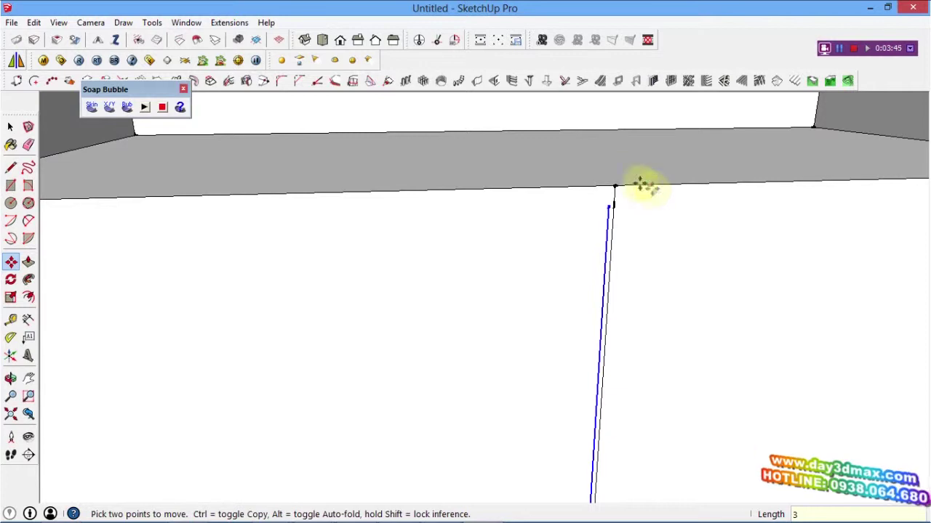
# Step: Join the tops of the two dividing lines to close off the 3mm gap
pyautogui.press('l')
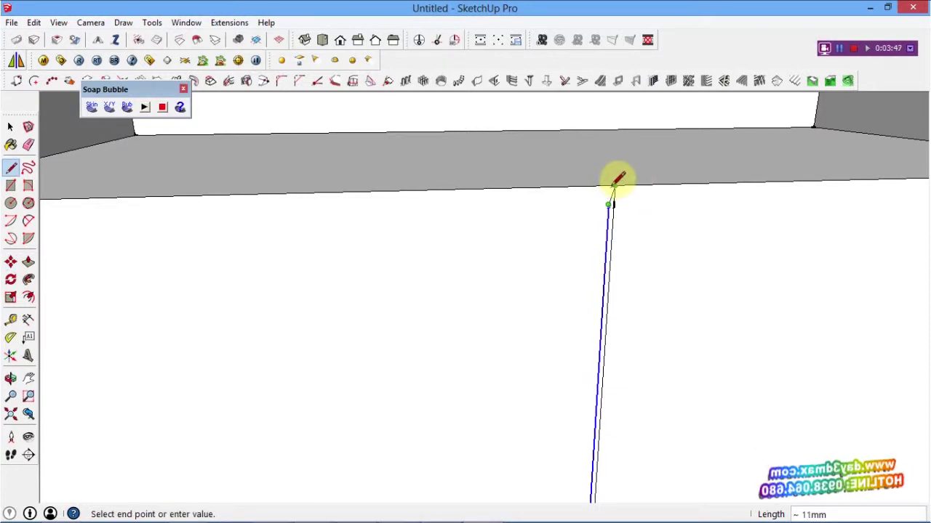
pyautogui.click(613, 182)
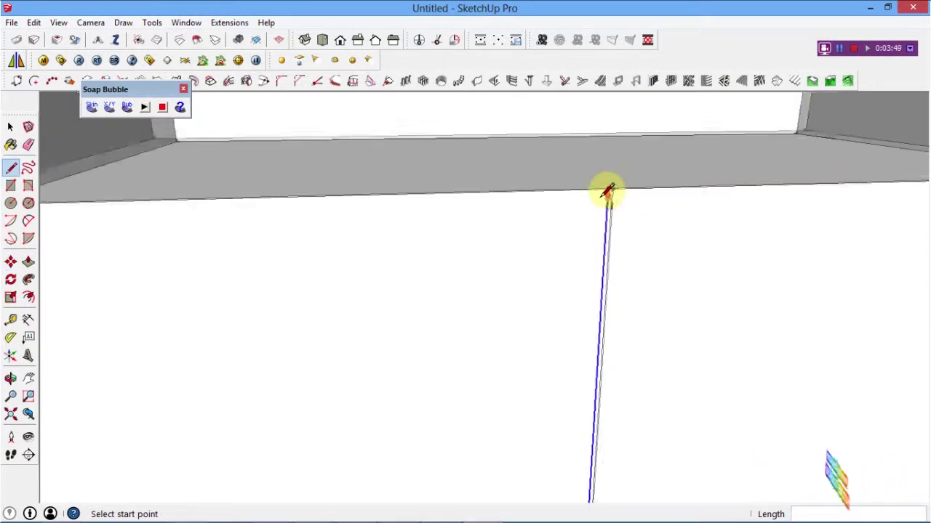
pyautogui.scroll(-4, 607, 190)
pyautogui.press('space')
pyautogui.click(542, 266)
pyautogui.moveTo(543, 266)
pyautogui.mouseDown(button='middle')
pyautogui.moveTo(608, 283)
pyautogui.moveTo(572, 282)
pyautogui.mouseUp(button='middle')
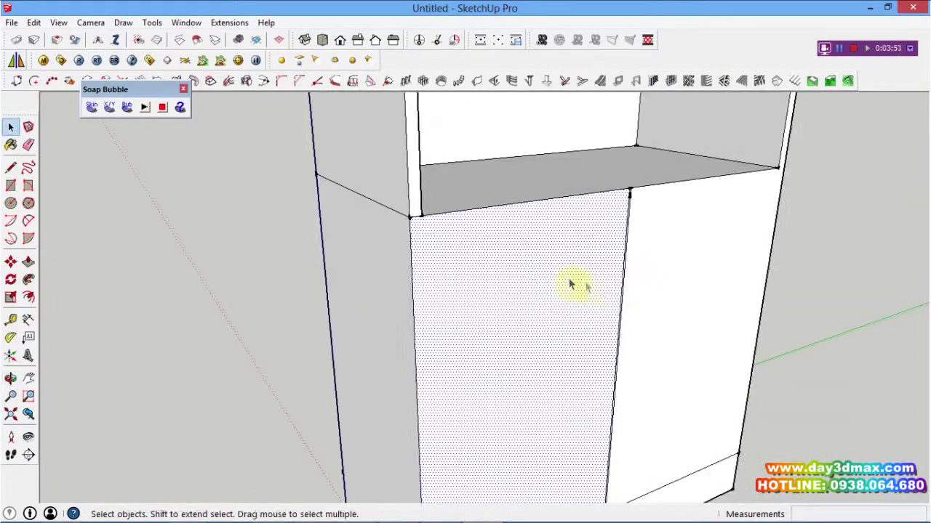
# Step: Pull the left door panel out 18mm with Push/Pull
pyautogui.press('p')
pyautogui.click(565, 285)
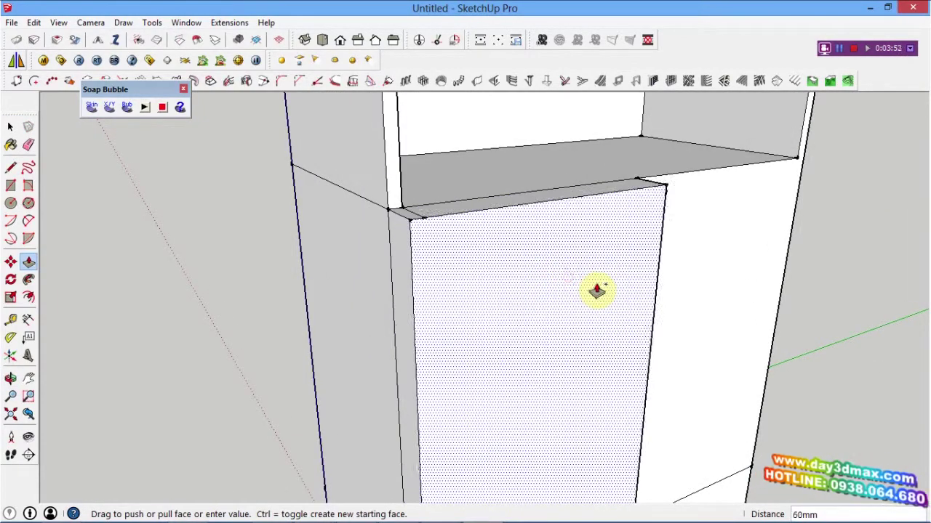
pyautogui.press('Return')
pyautogui.scroll(2, 461, 218)
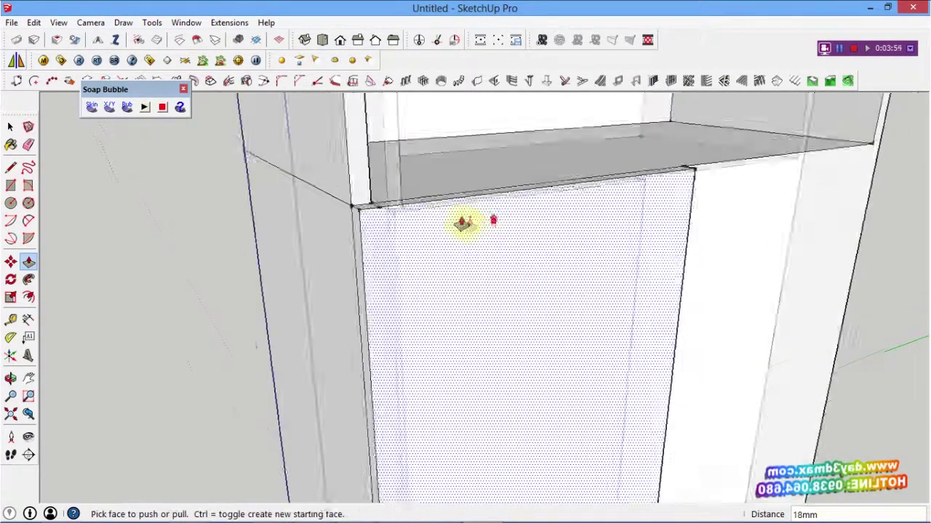
pyautogui.scroll(3, 353, 197)
pyautogui.press('space')
# Step: Select the right door panel and pull it out 18mm as well
pyautogui.scroll(-2, 369, 215)
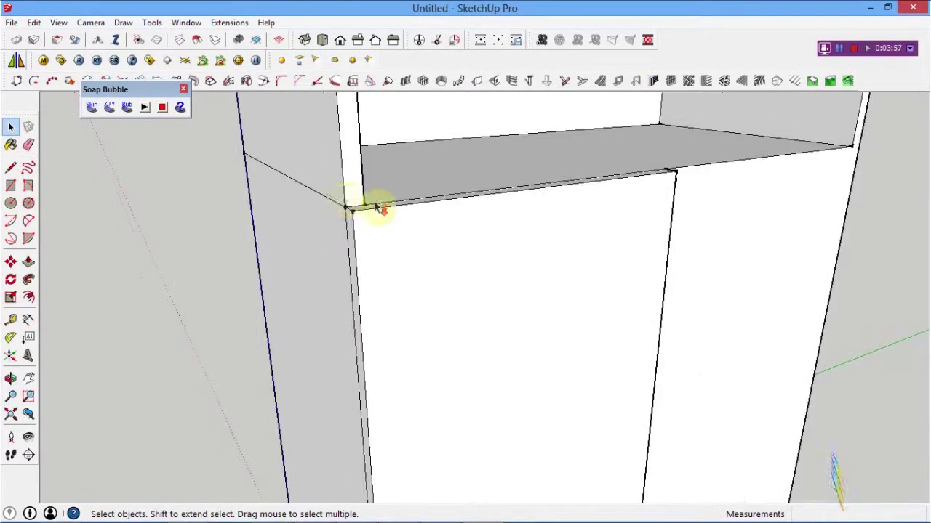
pyautogui.scroll(-1, 342, 204)
pyautogui.click(632, 226)
pyautogui.press('p')
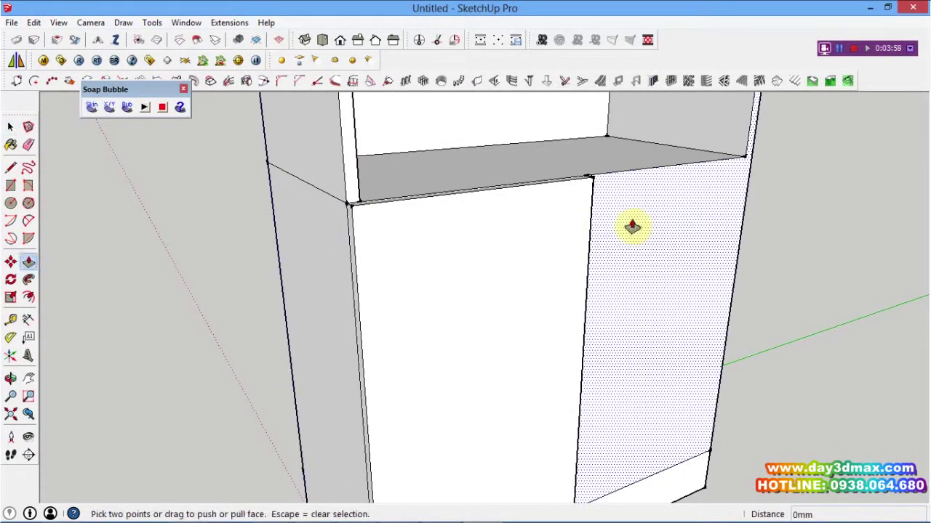
pyautogui.moveTo(630, 225)
pyautogui.mouseDown(button='middle')
pyautogui.moveTo(618, 202)
pyautogui.moveTo(603, 229)
pyautogui.mouseUp(button='middle')
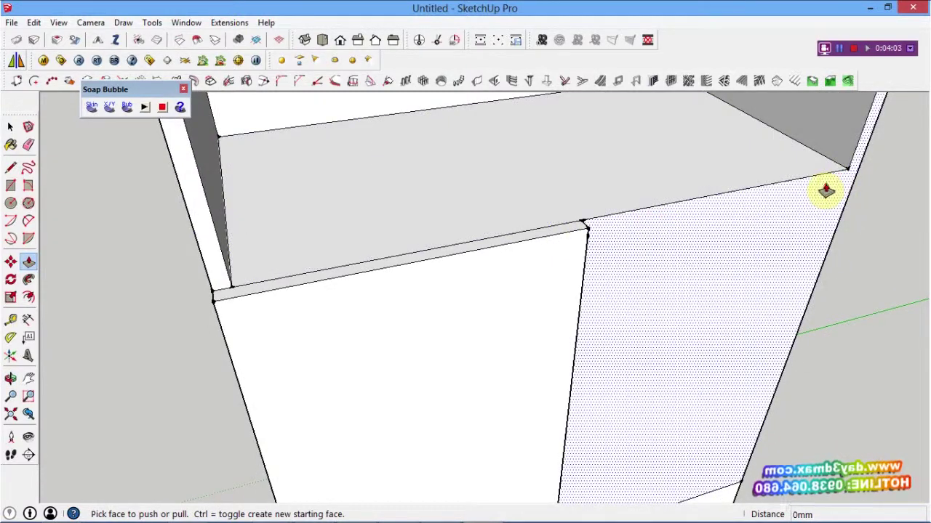
pyautogui.press('l')
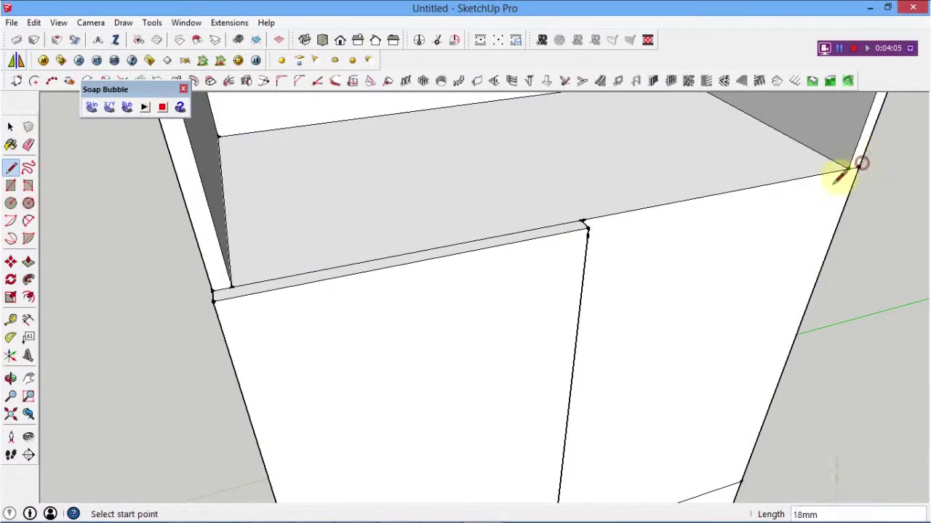
pyautogui.press('space')
pyautogui.click(765, 222)
pyautogui.moveTo(765, 222)
pyautogui.mouseDown()
pyautogui.moveTo(623, 260)
pyautogui.moveTo(581, 302)
pyautogui.mouseUp()
pyautogui.press('p')
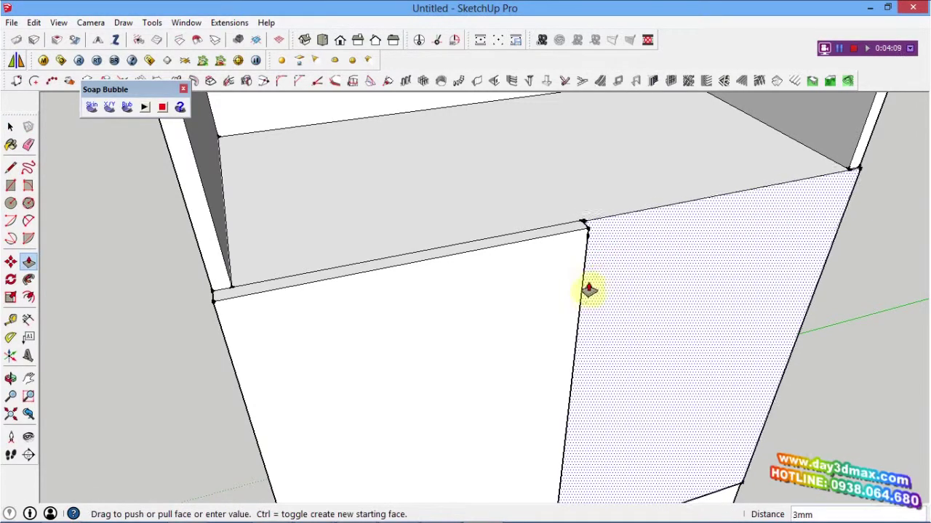
pyautogui.click(578, 318)
pyautogui.scroll(-1, 596, 210)
pyautogui.scroll(-3, 608, 194)
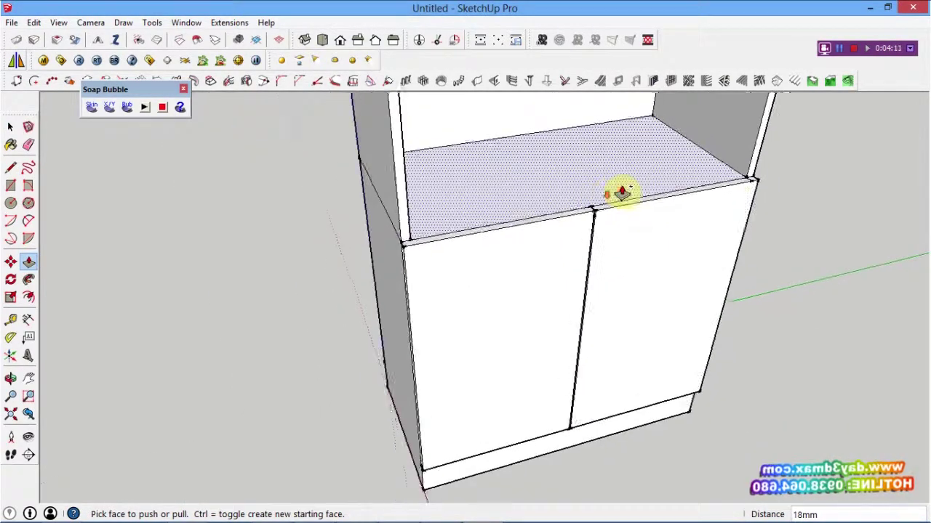
pyautogui.scroll(3, 724, 182)
pyautogui.scroll(2, 738, 182)
# Step: Orbit to a front view of the doors, then bring up the reference photo in the browser
pyautogui.press('space')
pyautogui.scroll(2, 732, 187)
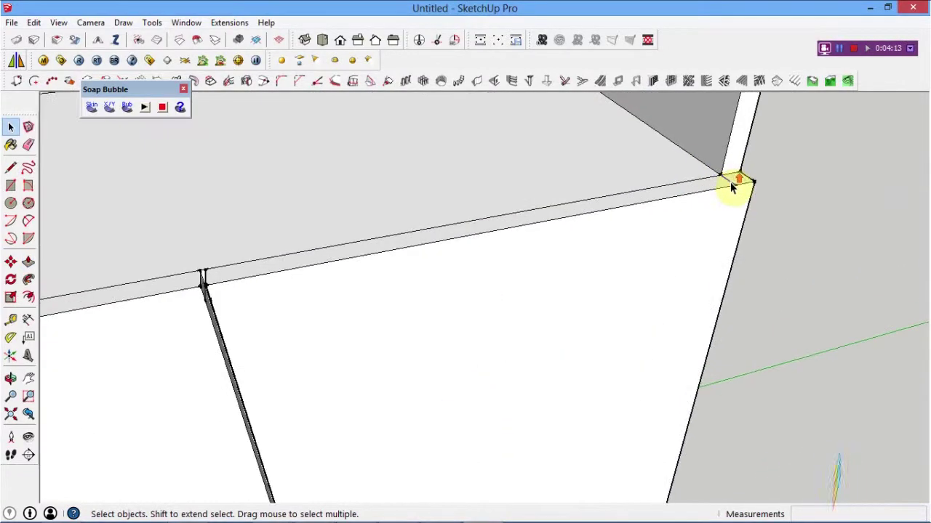
pyautogui.scroll(-3, 725, 191)
pyautogui.moveTo(545, 197)
pyautogui.mouseDown(button='middle')
pyautogui.moveTo(504, 197)
pyautogui.moveTo(519, 44)
pyautogui.moveTo(508, 285)
pyautogui.mouseUp(button='middle')
pyautogui.moveTo(483, 338)
pyautogui.mouseDown(button='middle')
pyautogui.moveTo(494, 136)
pyautogui.moveTo(495, 150)
pyautogui.moveTo(436, 191)
pyautogui.moveTo(393, 171)
pyautogui.moveTo(474, 170)
pyautogui.moveTo(477, 191)
pyautogui.mouseUp(button='middle')
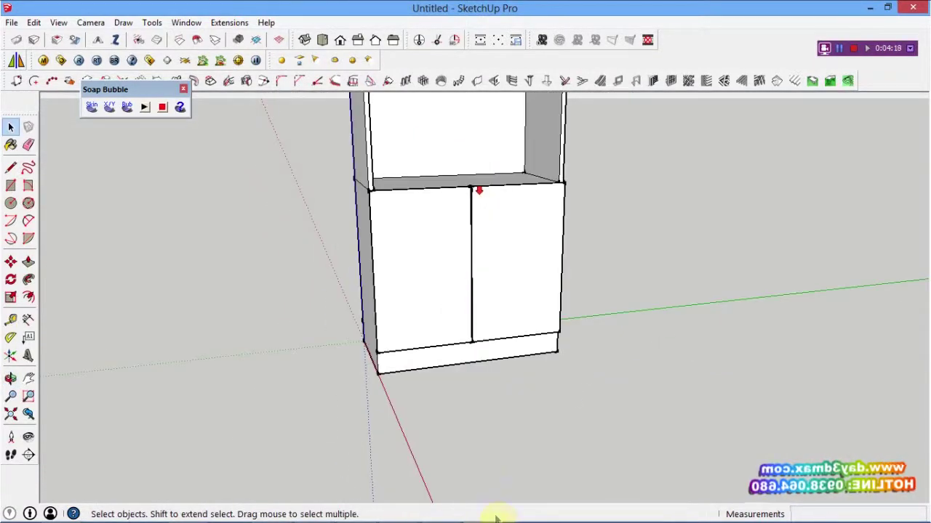
pyautogui.click(182, 510)
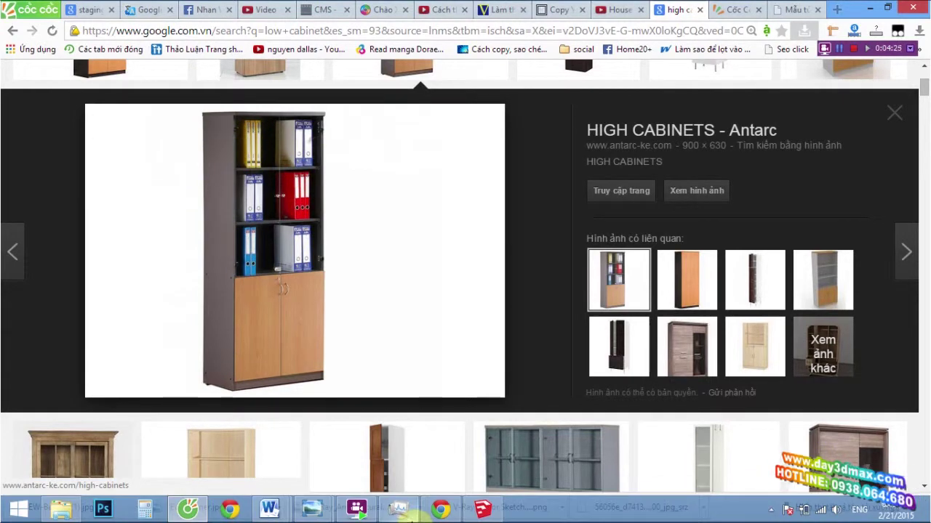
# Step: Return to SketchUp and zoom out to see the whole cabinet with its two lower doors
pyautogui.click(482, 509)
pyautogui.moveTo(421, 249)
pyautogui.mouseDown(button='middle')
pyautogui.moveTo(504, 212)
pyautogui.moveTo(476, 393)
pyautogui.mouseUp(button='middle')
pyautogui.scroll(-1, 458, 364)
pyautogui.scroll(-3, 438, 335)
pyautogui.scroll(-2, 434, 323)
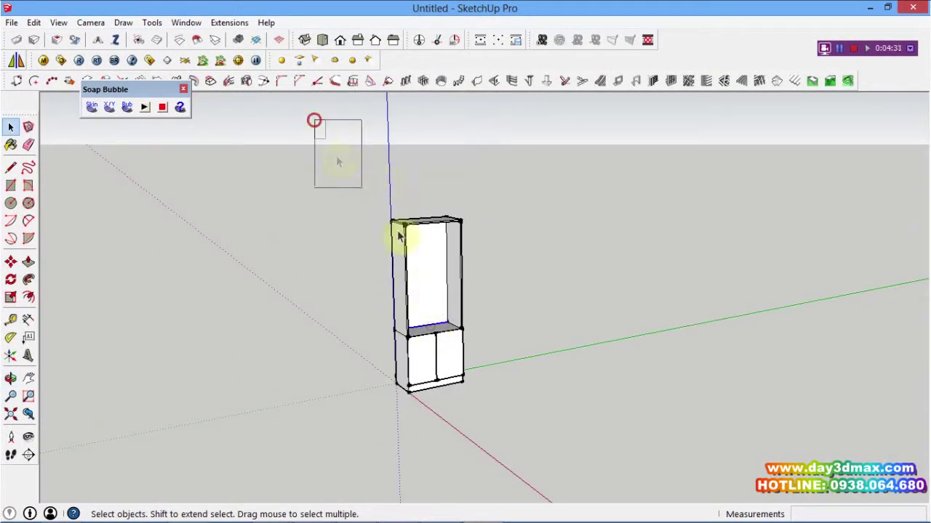
# Step: Select the whole cabinet and make it a group
pyautogui.moveTo(336, 161); pyautogui.dragTo(548, 436)
pyautogui.rightClick(442, 374)
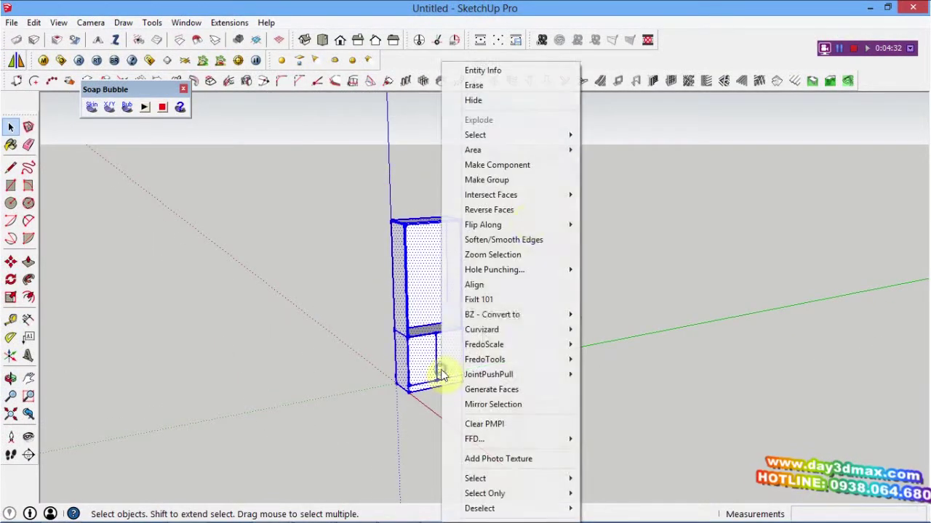
pyautogui.click(523, 182)
# Step: Draw a thin rectangle strip from the cabinet's top corner down to the lower front edge
pyautogui.scroll(2, 418, 241)
pyautogui.scroll(2, 413, 202)
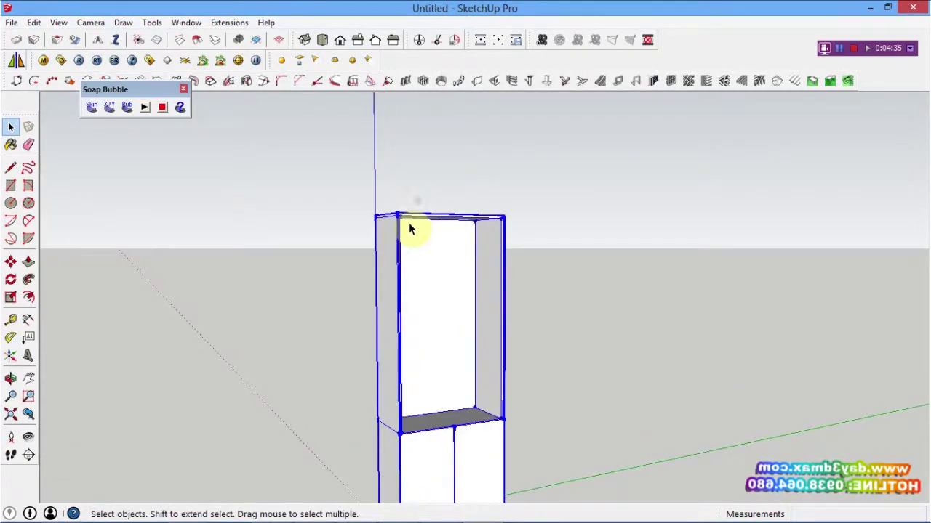
pyautogui.scroll(2, 413, 228)
pyautogui.press('r')
pyautogui.scroll(2, 405, 203)
pyautogui.moveTo(378, 193)
pyautogui.mouseDown(button='middle')
pyautogui.moveTo(357, 208)
pyautogui.moveTo(442, 121)
pyautogui.mouseUp(button='middle')
pyautogui.scroll(1, 442, 120)
pyautogui.click(442, 128)
pyautogui.scroll(-2, 462, 166)
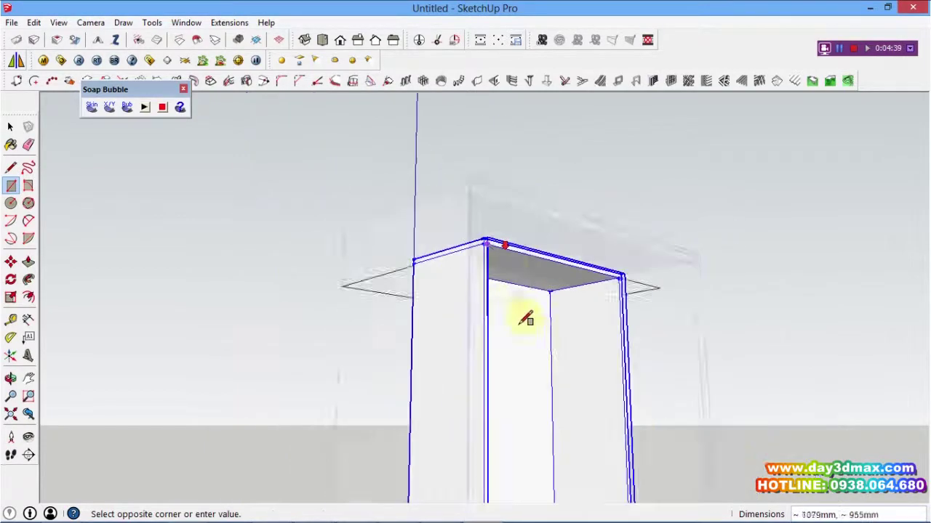
pyautogui.moveTo(514, 301); pyautogui.dragTo(486, 469, button='middle')
pyautogui.scroll(2, 487, 467)
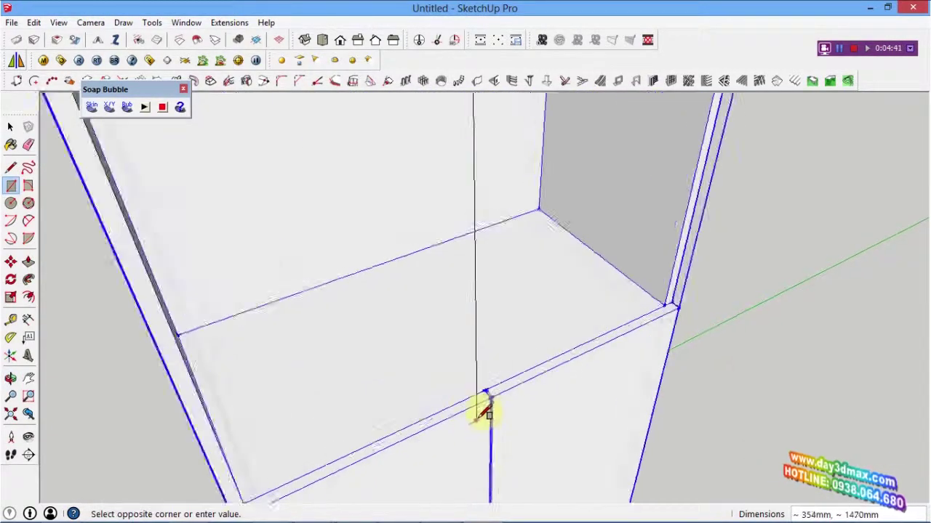
pyautogui.scroll(1, 484, 415)
pyautogui.scroll(1, 493, 373)
pyautogui.scroll(1, 493, 374)
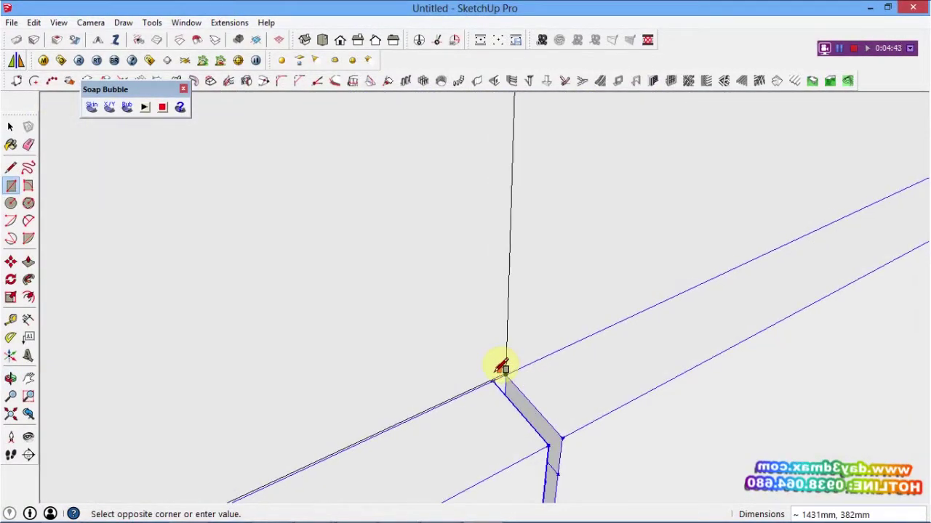
pyautogui.scroll(1, 493, 378)
pyautogui.click(494, 383)
pyautogui.moveTo(518, 368); pyautogui.dragTo(502, 363, button='middle')
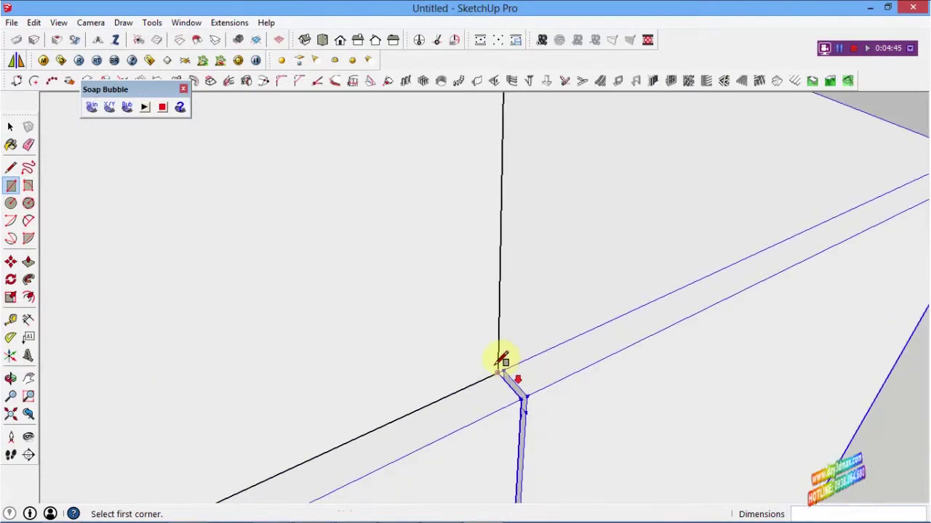
# Step: Push/Pull the white door panel face out 8mm to give it thickness
pyautogui.press('space')
pyautogui.click(449, 363)
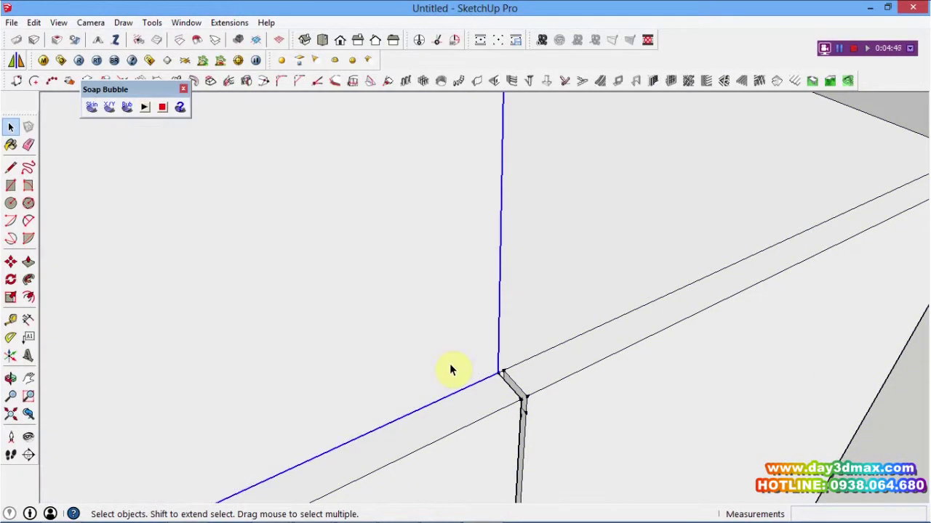
pyautogui.scroll(-2, 449, 363)
pyautogui.moveTo(449, 366)
pyautogui.mouseDown(button='middle')
pyautogui.moveTo(280, 390)
pyautogui.moveTo(250, 264)
pyautogui.mouseUp(button='middle')
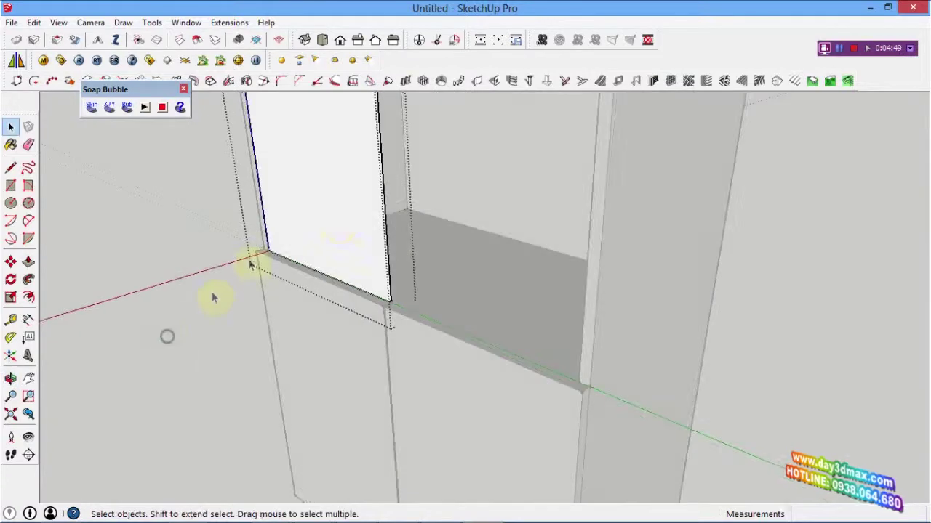
pyautogui.click(314, 230)
pyautogui.press('p')
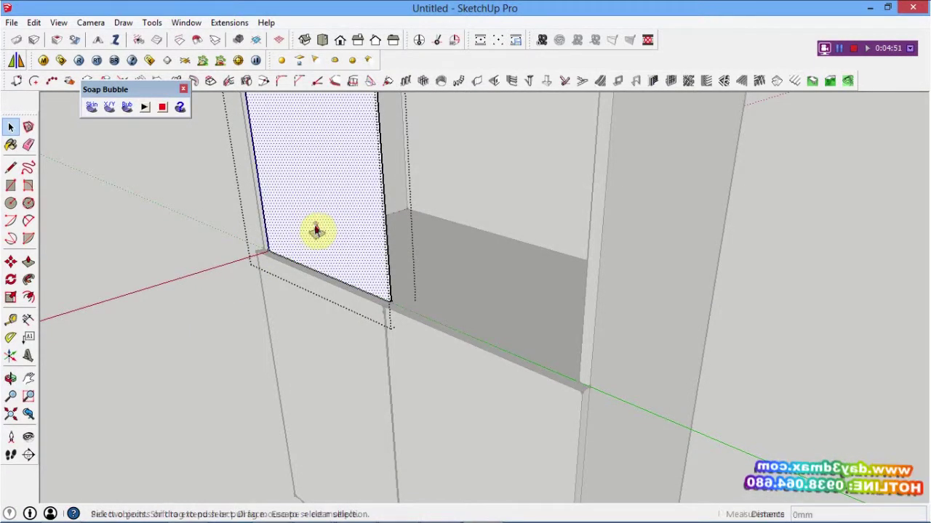
pyautogui.click(318, 224)
pyautogui.write('8')
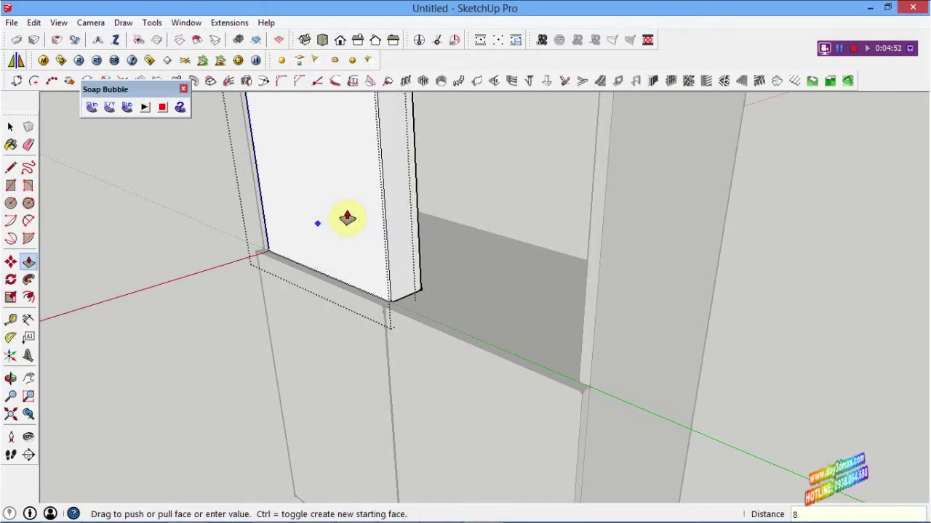
pyautogui.click(349, 216)
pyautogui.scroll(-2, 349, 218)
pyautogui.scroll(-3, 349, 218)
pyautogui.press('space')
pyautogui.rightClick(356, 213)
pyautogui.click(386, 172)
# Step: Copy the shelf strip across to the divider post with Move+Ctrl, then bring up Materials
pyautogui.moveTo(386, 173)
pyautogui.mouseDown(button='middle')
pyautogui.moveTo(508, 207)
pyautogui.moveTo(357, 274)
pyautogui.mouseUp(button='middle')
pyautogui.scroll(2, 395, 259)
pyautogui.scroll(2, 327, 353)
pyautogui.scroll(3, 286, 343)
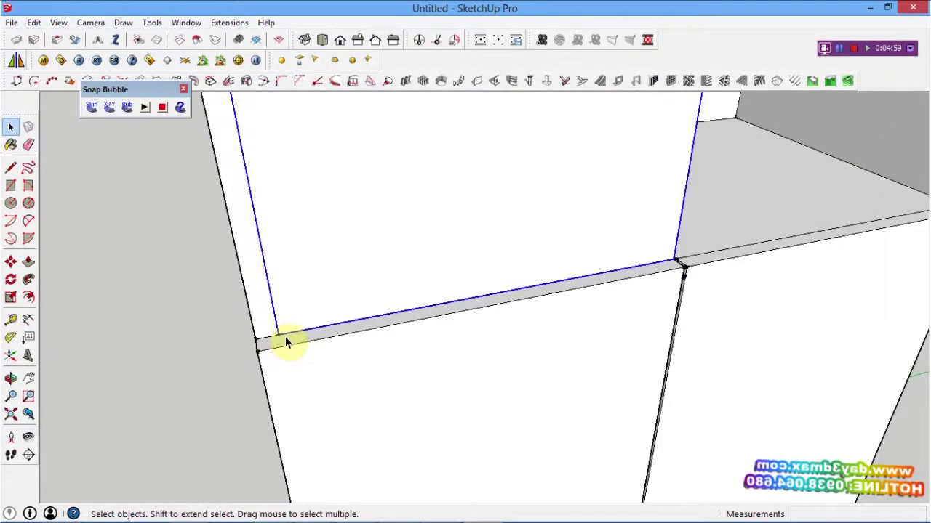
pyautogui.scroll(1, 286, 344)
pyautogui.press('m')
pyautogui.press('ctrl')
pyautogui.click(278, 334)
pyautogui.scroll(-2, 437, 291)
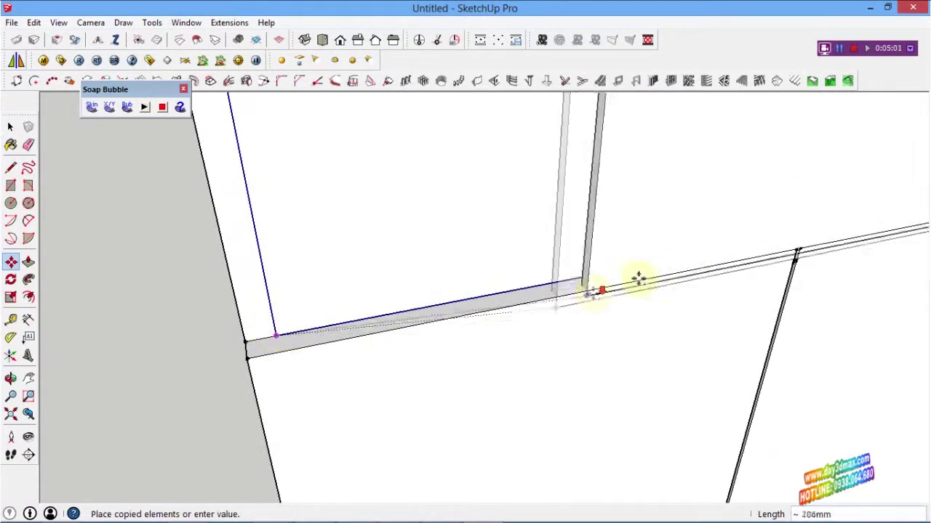
pyautogui.scroll(2, 752, 235)
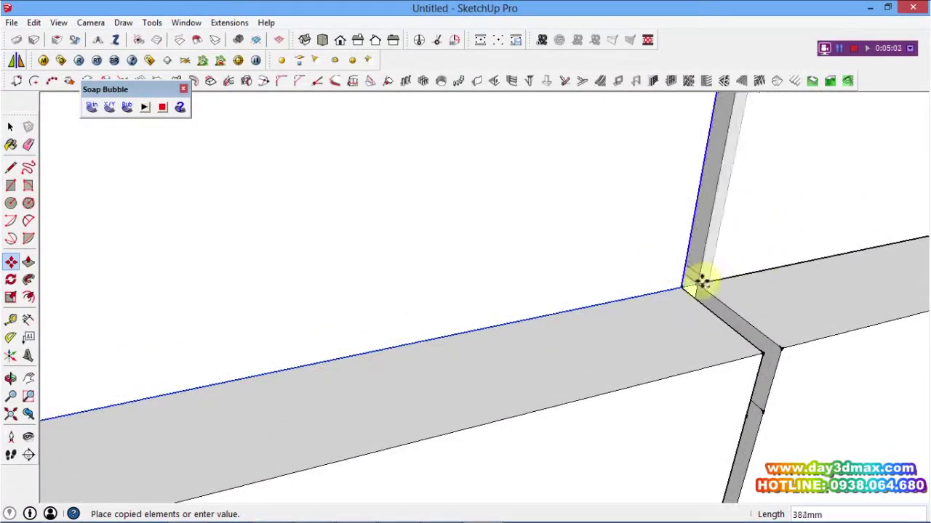
pyautogui.click(692, 285)
pyautogui.scroll(-2, 633, 298)
pyautogui.scroll(-2, 582, 255)
pyautogui.scroll(-2, 560, 234)
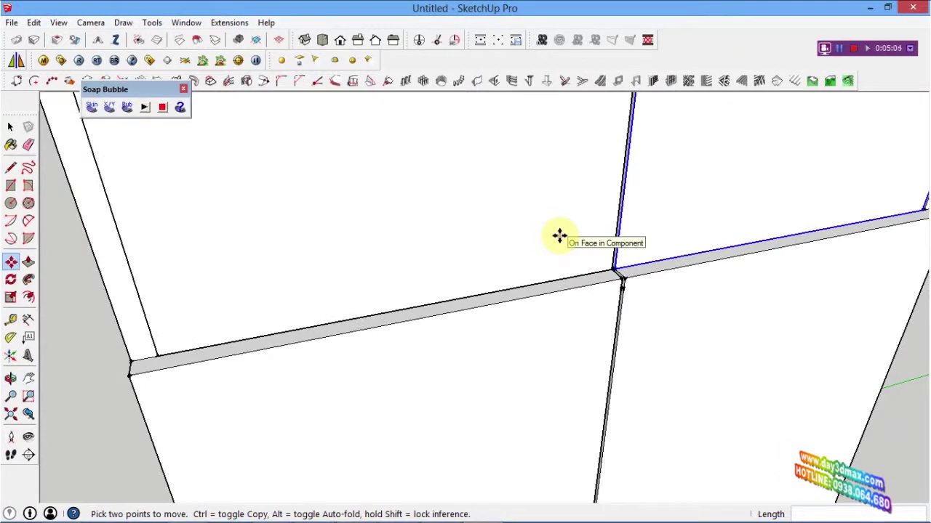
pyautogui.press('b')
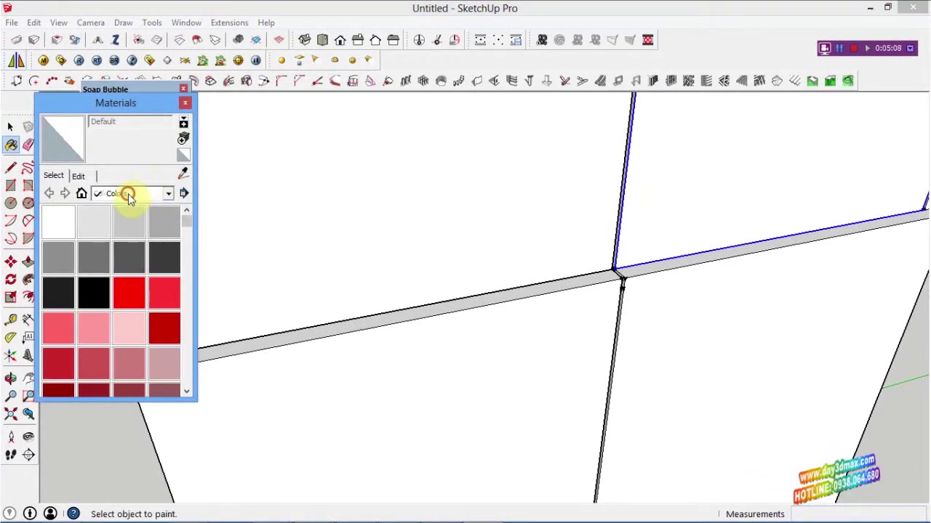
# Step: Choose Translucent_Glass_Gray from the Translucent category and select all parts of the cabinet group
pyautogui.click(128, 197)
pyautogui.click(145, 350)
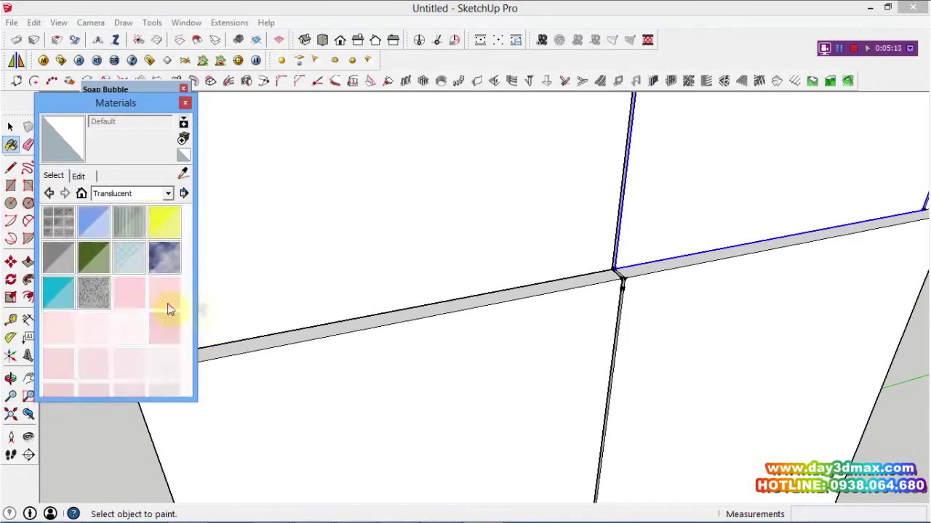
pyautogui.click(60, 258)
pyautogui.click(441, 232)
pyautogui.scroll(-3, 691, 178)
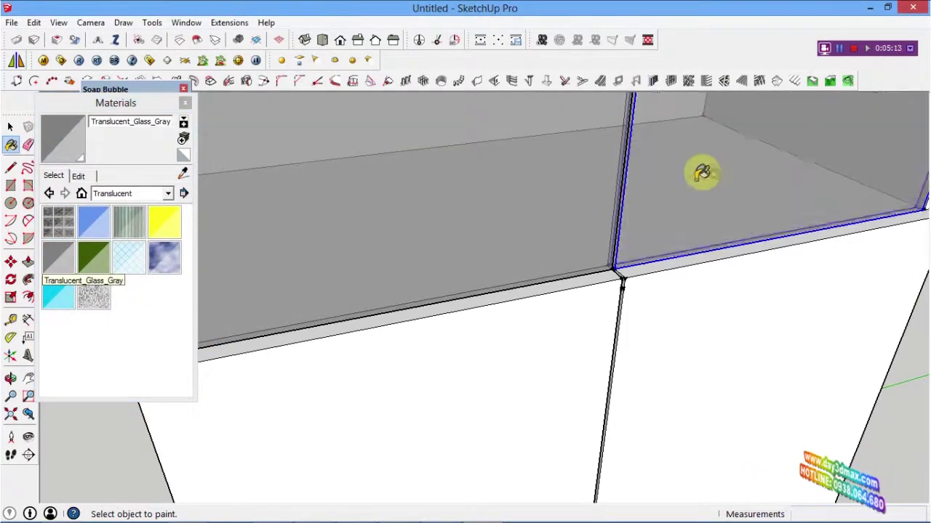
pyautogui.scroll(-3, 701, 178)
pyautogui.moveTo(679, 187)
pyautogui.mouseDown(button='middle')
pyautogui.moveTo(635, 218)
pyautogui.moveTo(634, 122)
pyautogui.moveTo(611, 386)
pyautogui.moveTo(612, 267)
pyautogui.mouseUp(button='middle')
pyautogui.tripleClick(615, 272)
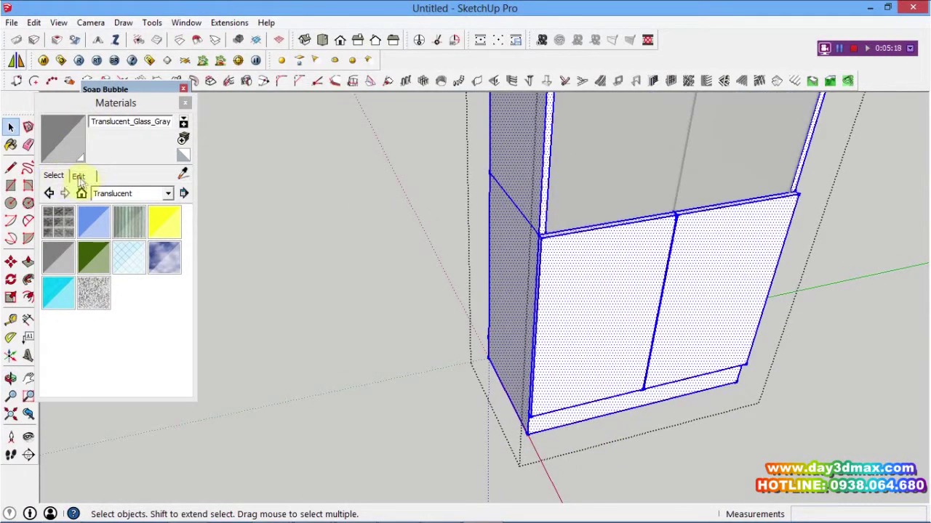
# Step: Toggle Use texture image without loading a file, then switch the library to Colors
pyautogui.click(79, 177)
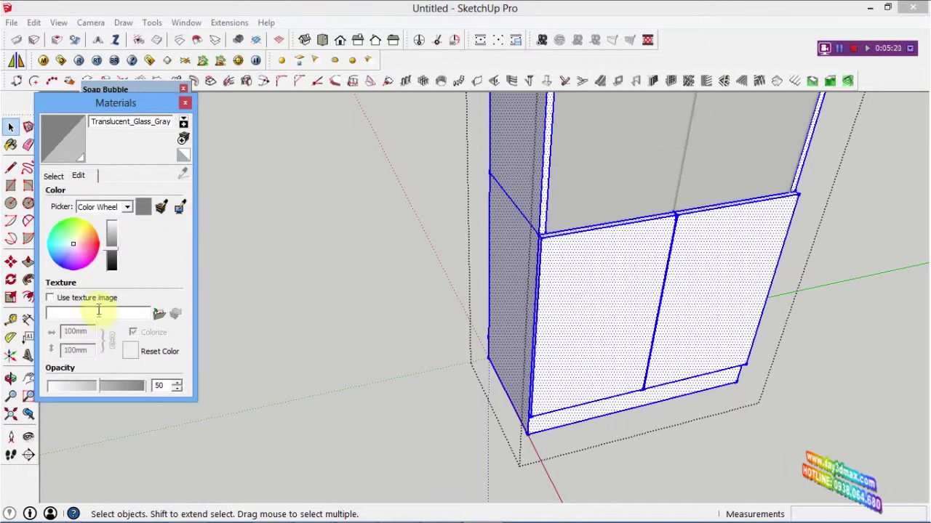
pyautogui.click(51, 299)
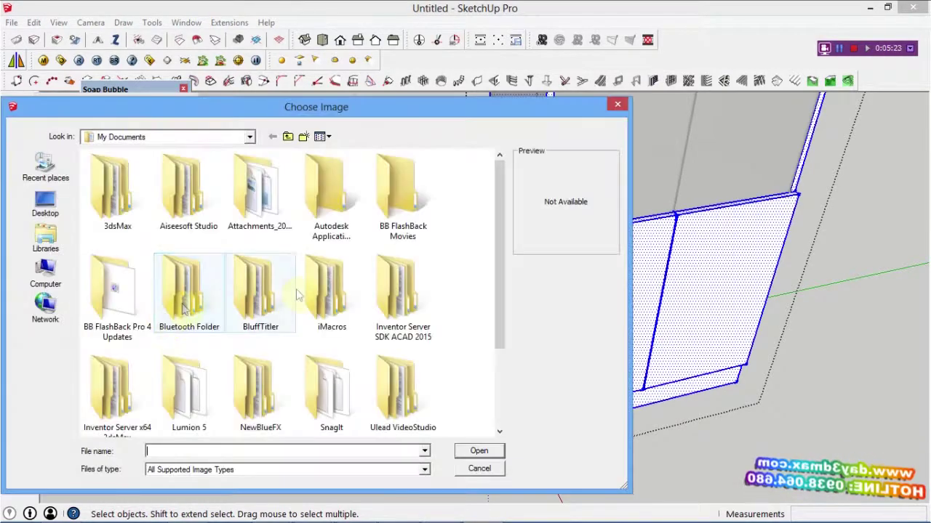
pyautogui.click(484, 469)
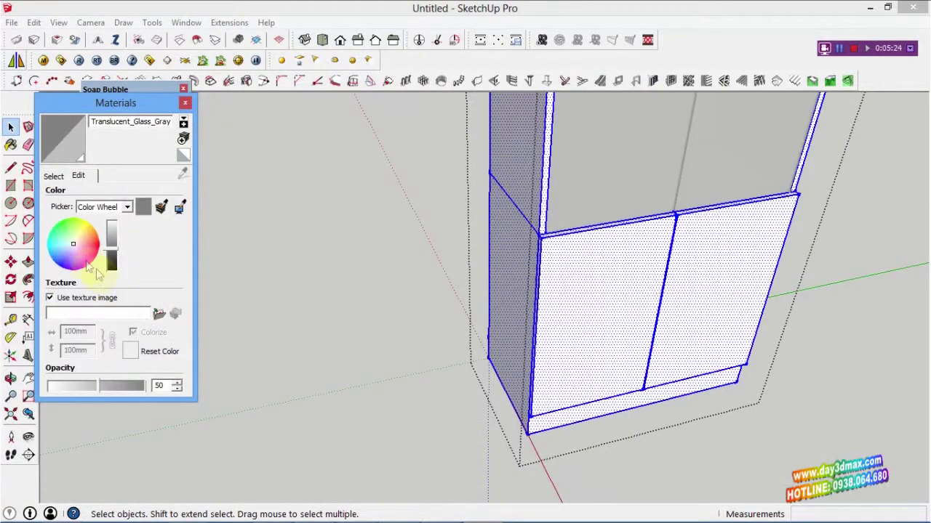
pyautogui.click(55, 177)
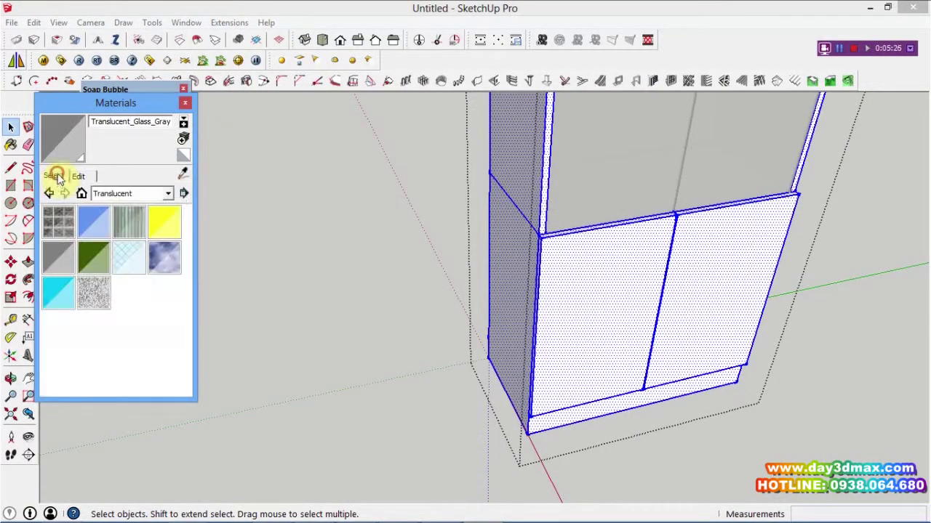
pyautogui.click(125, 195)
pyautogui.scroll(2, 132, 240)
pyautogui.scroll(1, 137, 247)
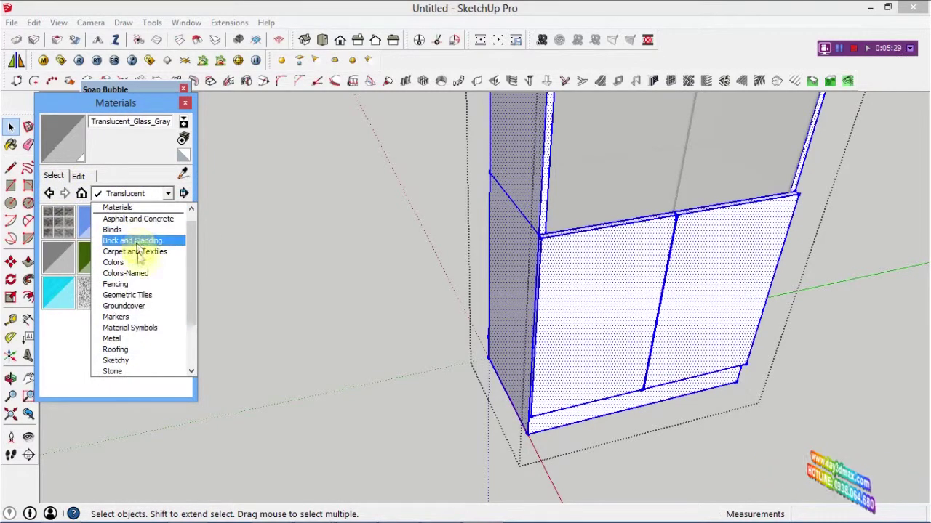
pyautogui.click(138, 263)
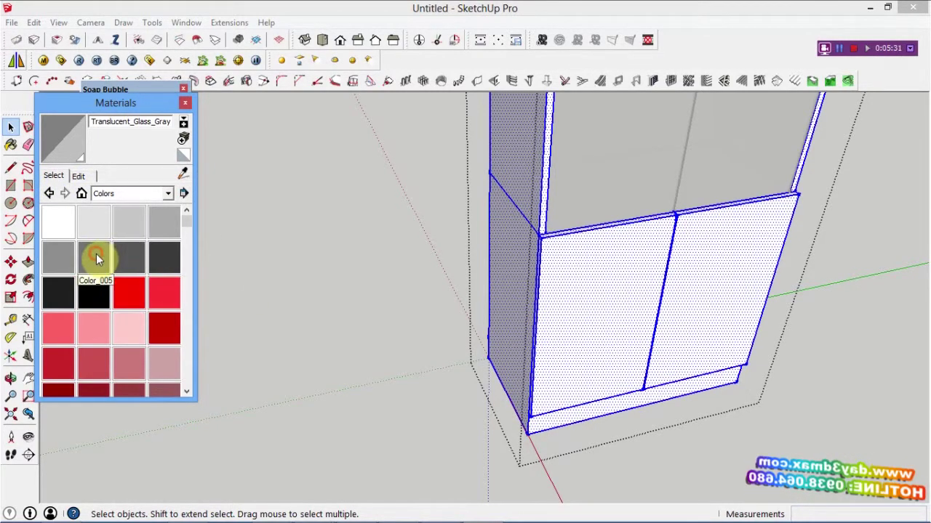
pyautogui.click(602, 305)
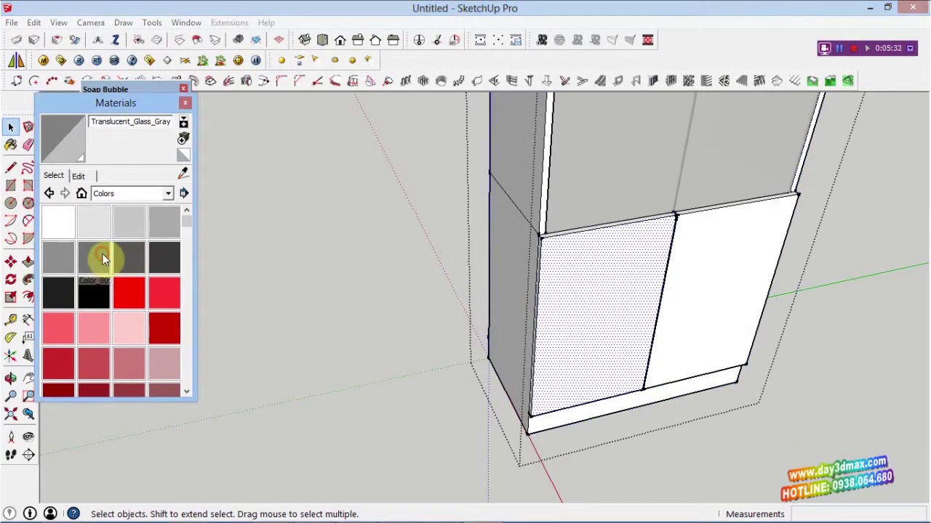
# Step: Paint the left and right lower door panels with dark grey Color_005
pyautogui.click(128, 257)
pyautogui.click(617, 314)
pyautogui.click(712, 290)
pyautogui.moveTo(733, 256); pyautogui.dragTo(698, 278, button='middle')
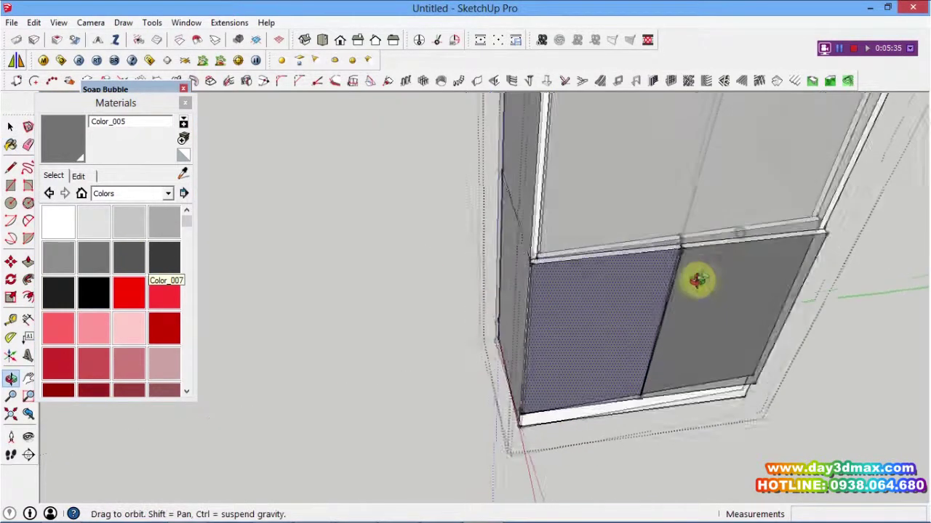
pyautogui.scroll(3, 698, 240)
pyautogui.scroll(3, 694, 241)
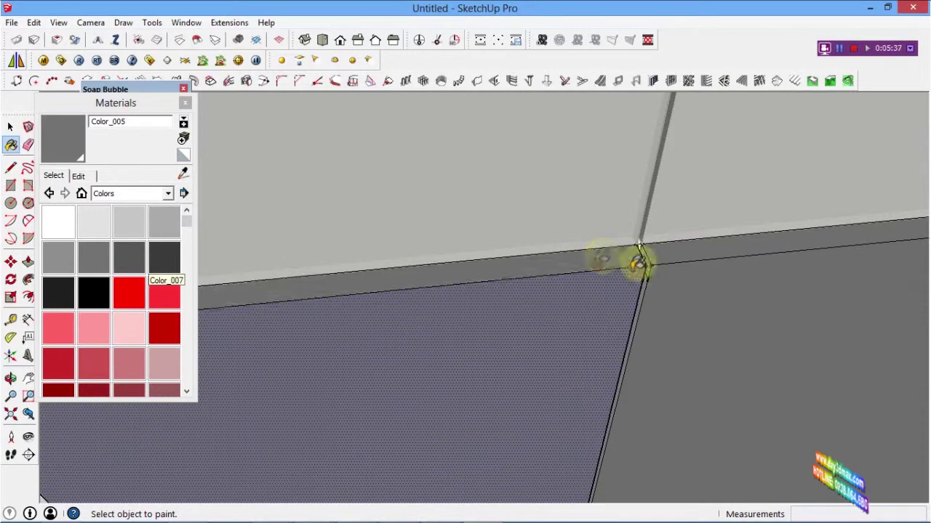
pyautogui.moveTo(638, 256); pyautogui.dragTo(636, 276, button='middle')
pyautogui.press('space')
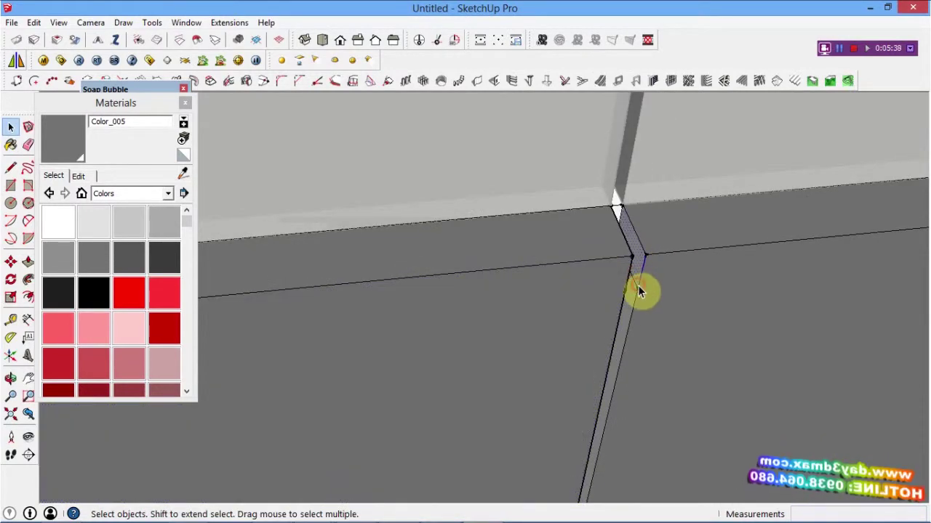
pyautogui.moveTo(637, 294); pyautogui.dragTo(623, 318, button='middle')
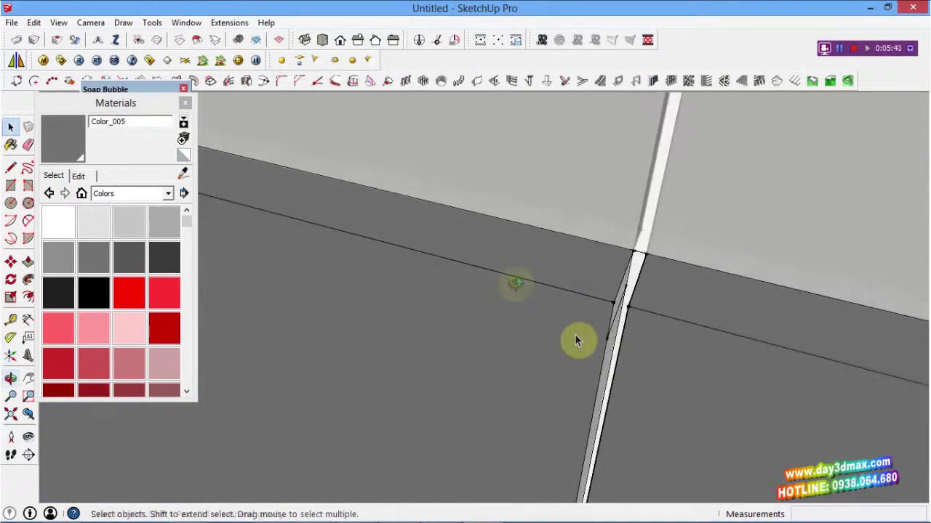
pyautogui.scroll(-2, 617, 310)
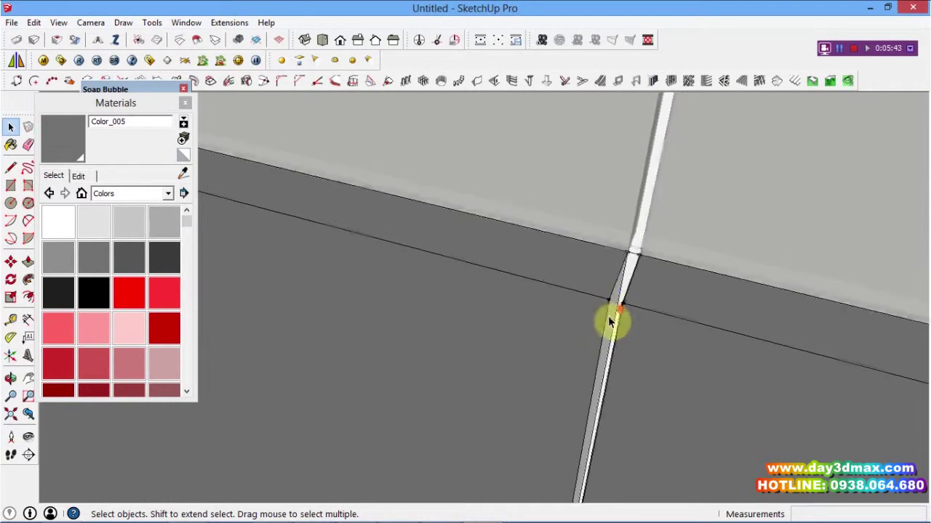
pyautogui.scroll(-2, 613, 318)
pyautogui.scroll(-3, 605, 291)
pyautogui.moveTo(599, 276); pyautogui.dragTo(695, 309, button='middle')
pyautogui.scroll(3, 517, 225)
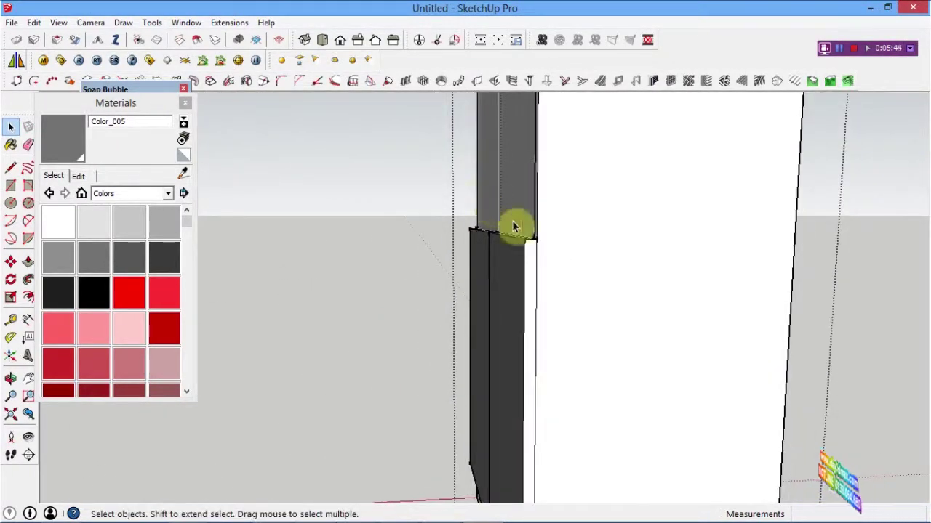
pyautogui.scroll(1, 513, 249)
# Step: Paint the bottom rail and the thin strip below it with Color_005
pyautogui.click(54, 143)
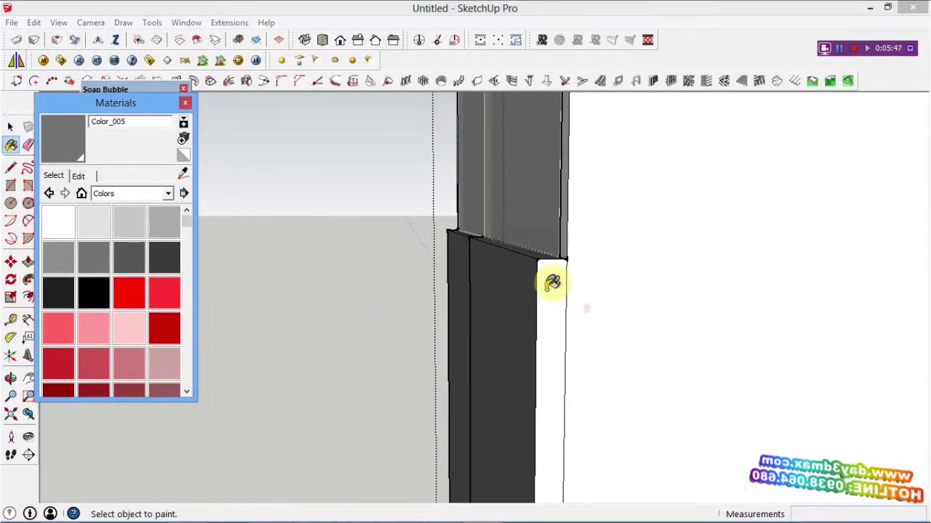
pyautogui.moveTo(366, 322); pyautogui.dragTo(761, 305, button='middle')
pyautogui.scroll(-2, 435, 262)
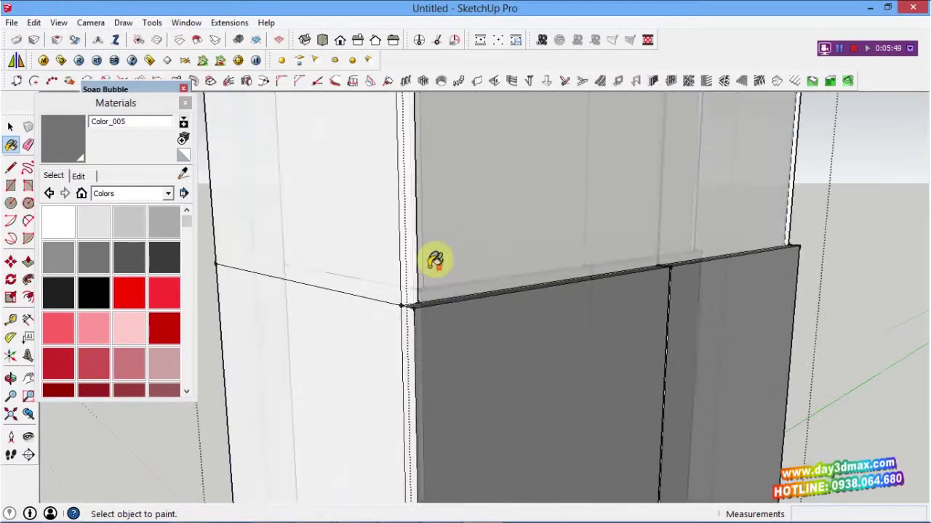
pyautogui.scroll(2, 435, 262)
pyautogui.moveTo(400, 322); pyautogui.dragTo(822, 357, button='middle')
pyautogui.scroll(1, 743, 339)
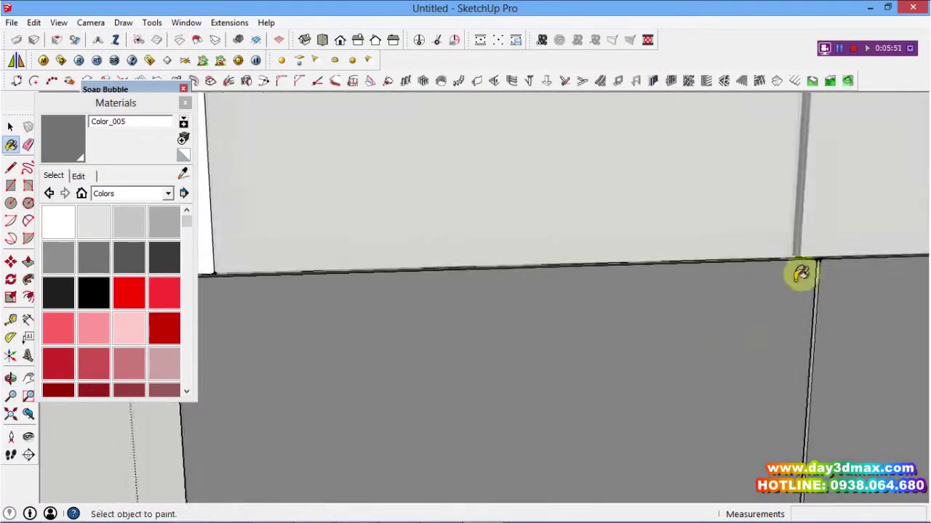
pyautogui.scroll(1, 820, 255)
pyautogui.scroll(1, 837, 269)
pyautogui.moveTo(853, 275); pyautogui.dragTo(655, 333, button='middle')
pyautogui.scroll(-1, 676, 276)
pyautogui.scroll(-1, 665, 280)
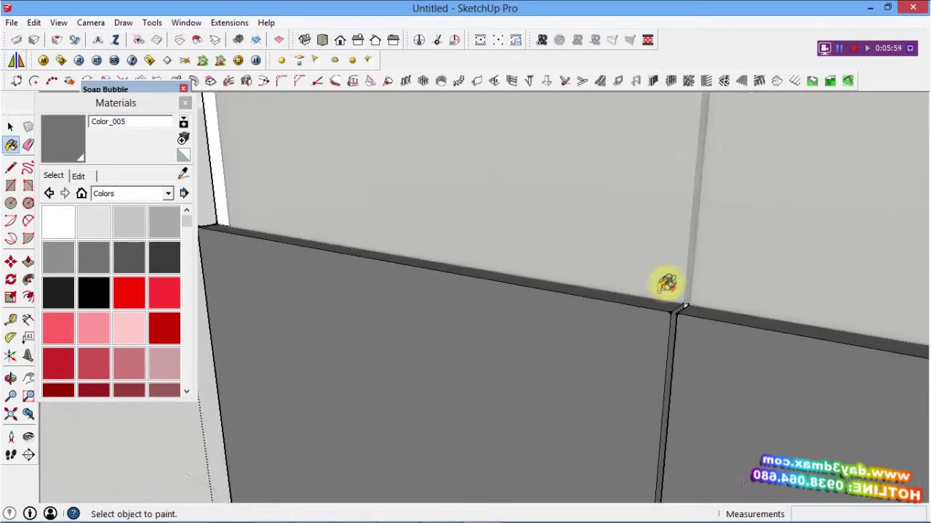
pyautogui.scroll(-1, 661, 286)
pyautogui.scroll(-2, 648, 293)
pyautogui.moveTo(648, 293)
pyautogui.mouseDown(button='middle')
pyautogui.moveTo(763, 285)
pyautogui.moveTo(573, 393)
pyautogui.mouseUp(button='middle')
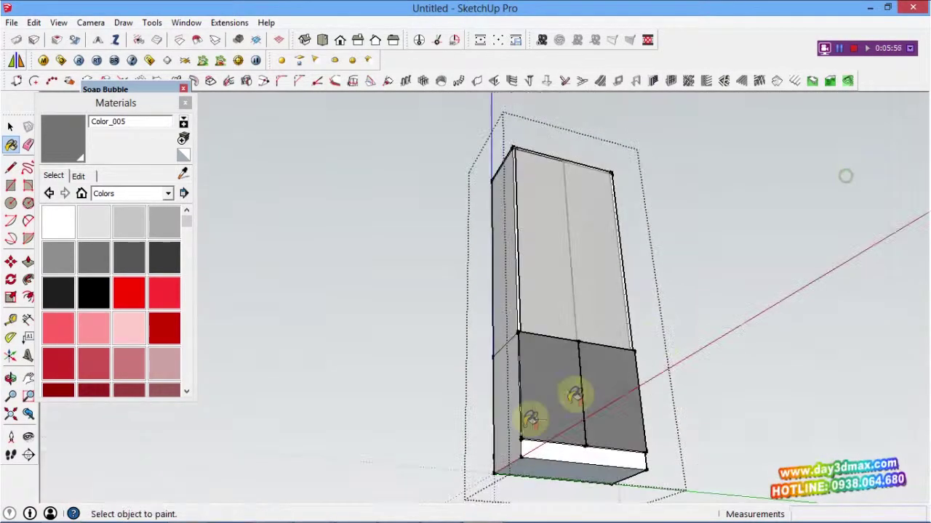
pyautogui.scroll(2, 544, 490)
pyautogui.scroll(2, 514, 393)
pyautogui.scroll(1, 514, 393)
pyautogui.click(519, 328)
pyautogui.keyDown('shift'); pyautogui.moveTo(695, 333); pyautogui.dragTo(499, 328, button='middle'); pyautogui.keyUp('shift')
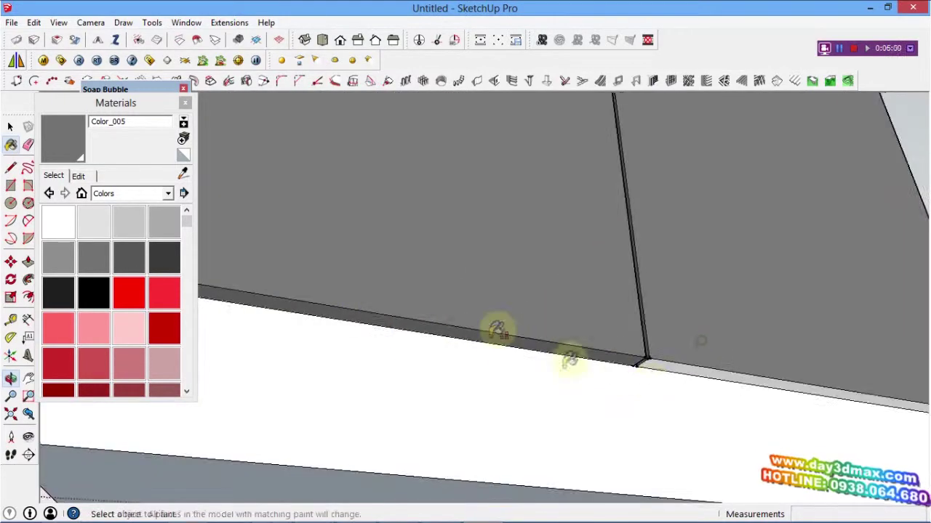
pyautogui.click(667, 364)
# Step: Enable Use texture image and browse to the Woods folder under D: > Dropbox > vat lieu > map use
pyautogui.click(79, 175)
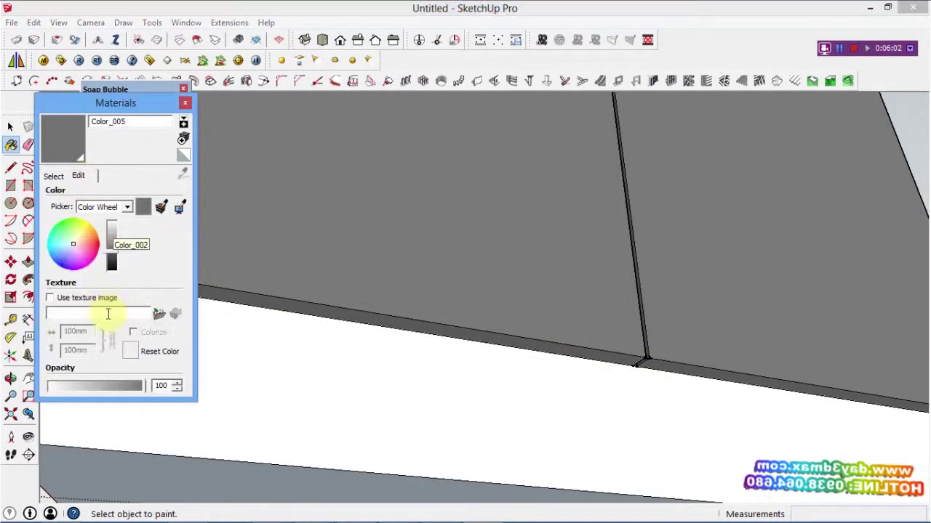
pyautogui.click(51, 300)
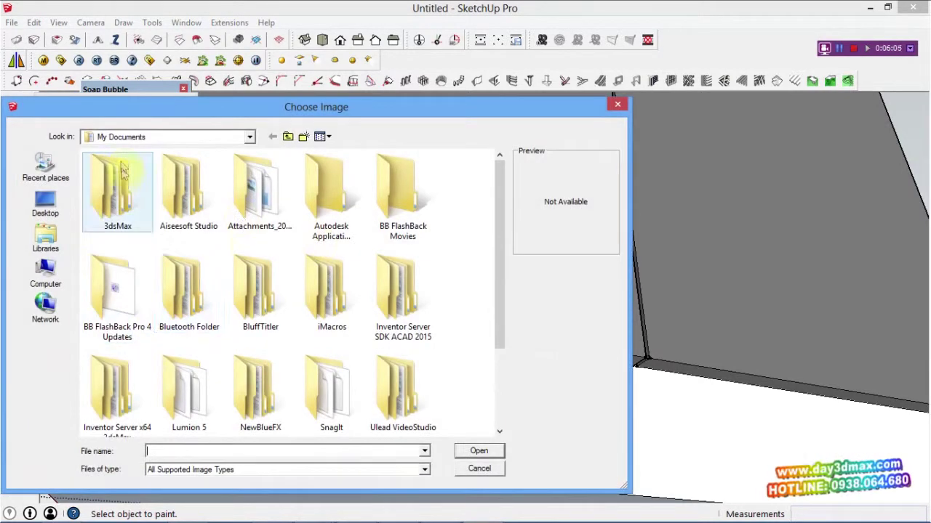
pyautogui.click(142, 144)
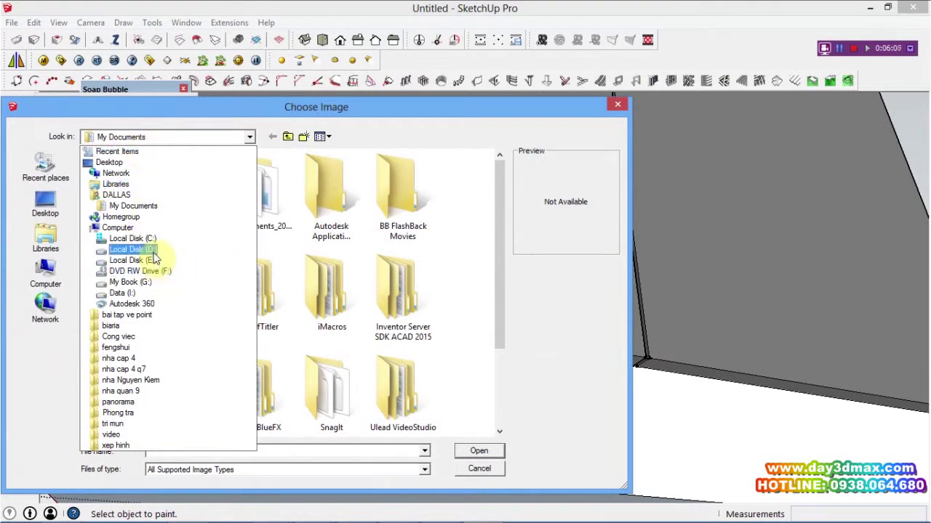
pyautogui.click(152, 250)
pyautogui.doubleClick(122, 211)
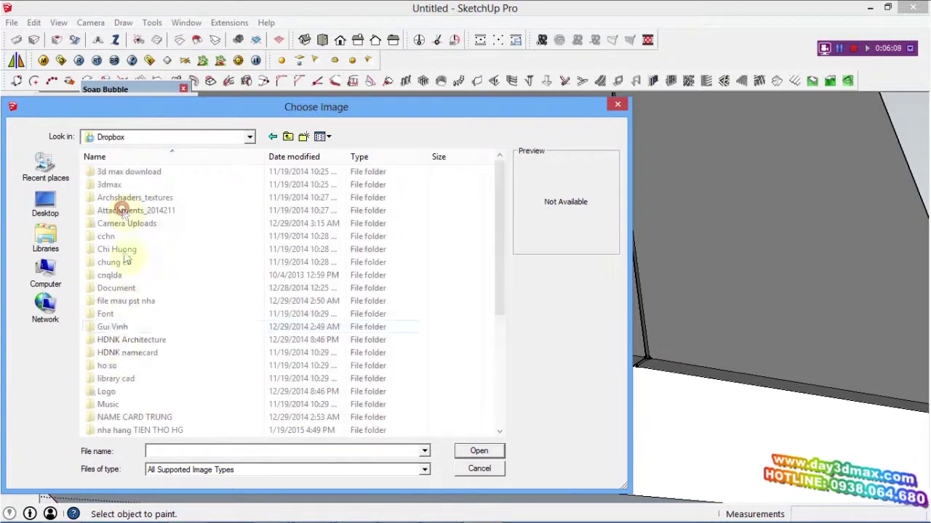
pyautogui.click(124, 365)
pyautogui.scroll(-2, 125, 366)
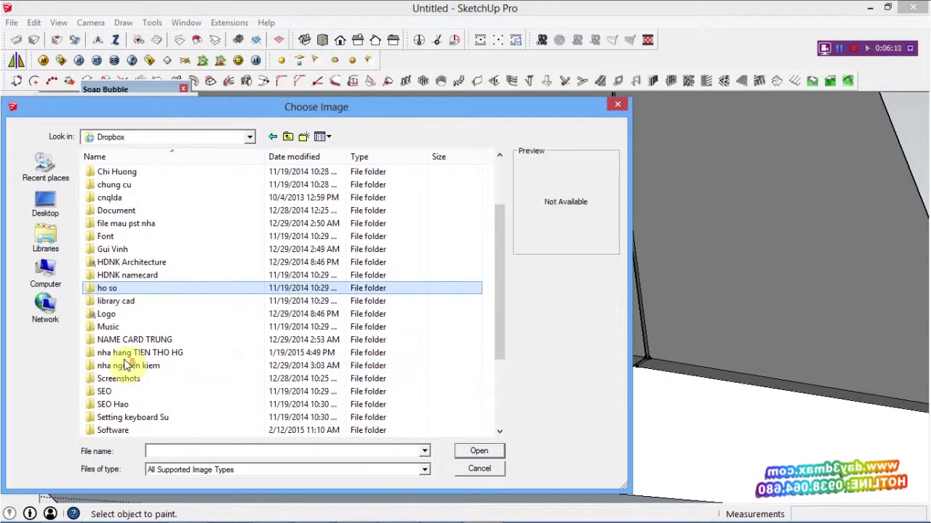
pyautogui.scroll(-3, 125, 365)
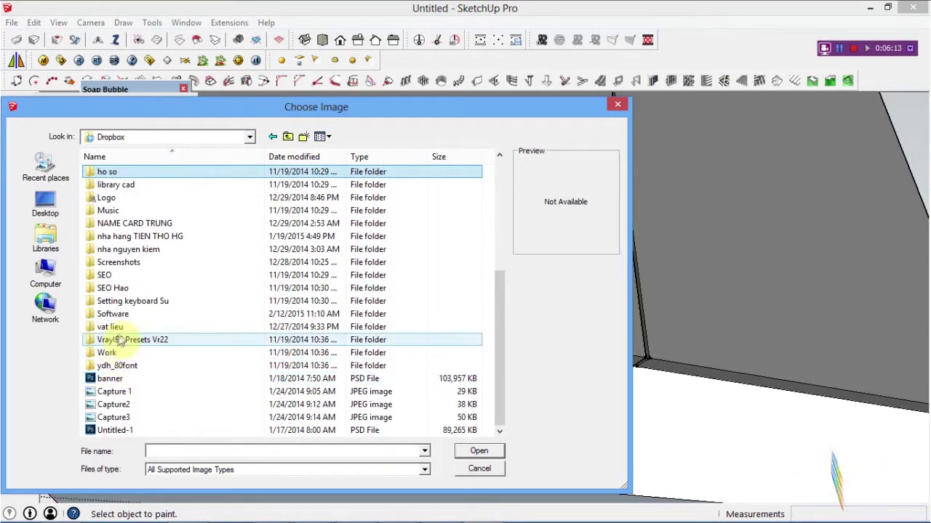
pyautogui.click(122, 330)
pyautogui.doubleClick(121, 328)
pyautogui.doubleClick(118, 184)
pyautogui.scroll(-4, 146, 356)
pyautogui.doubleClick(109, 429)
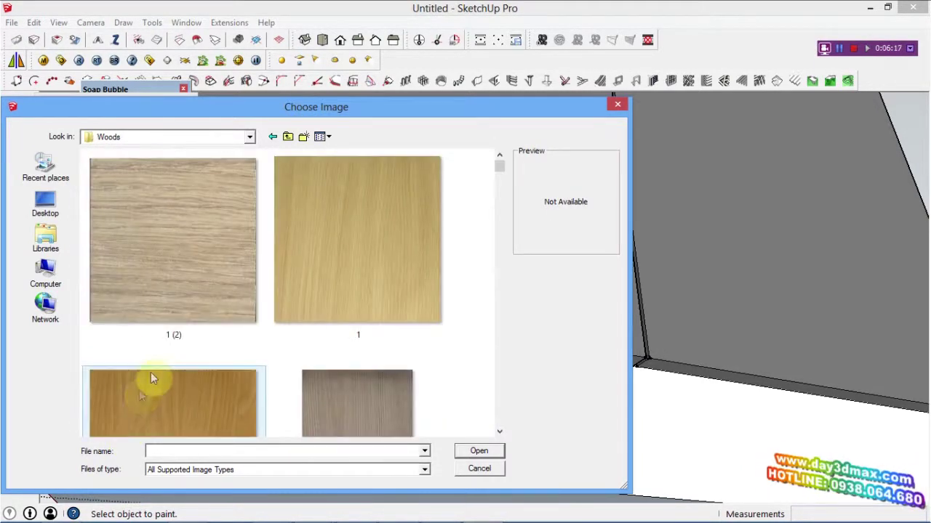
# Step: Load wood image 11.jpg as the Color_005 texture
pyautogui.scroll(-3, 153, 378)
pyautogui.scroll(-2, 164, 366)
pyautogui.scroll(-2, 163, 365)
pyautogui.scroll(-2, 164, 366)
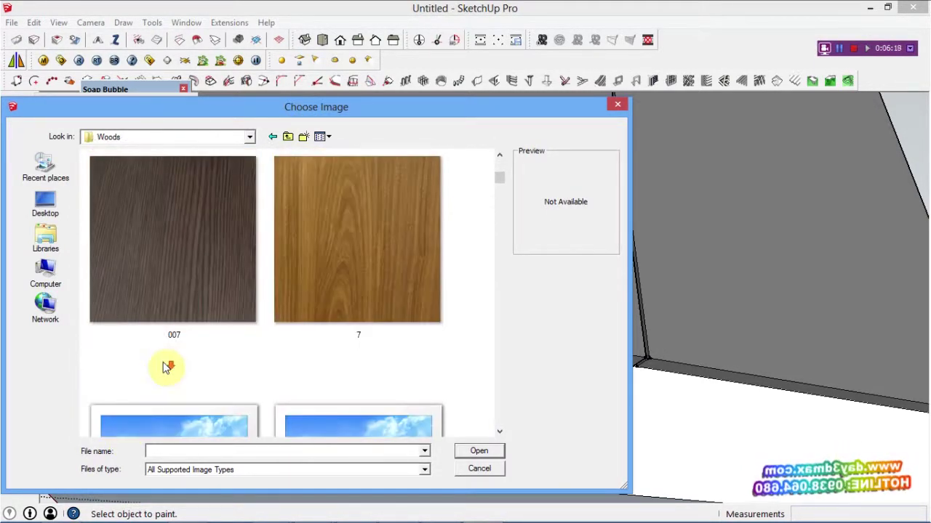
pyautogui.scroll(-2, 162, 362)
pyautogui.scroll(-2, 163, 362)
pyautogui.scroll(-2, 163, 362)
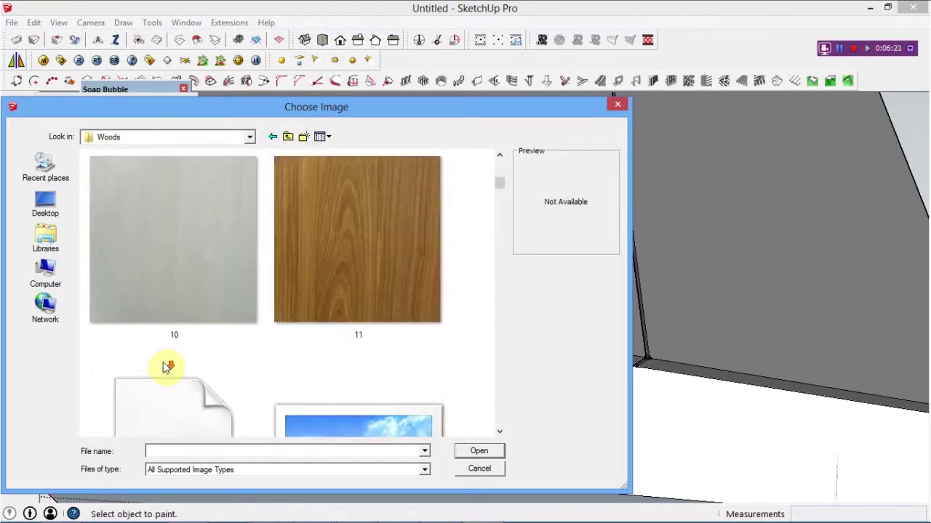
pyautogui.scroll(-1, 218, 313)
pyautogui.scroll(-2, 301, 268)
pyautogui.scroll(-2, 298, 275)
pyautogui.scroll(-2, 283, 273)
pyautogui.scroll(1, 284, 283)
pyautogui.scroll(1, 295, 302)
pyautogui.scroll(1, 297, 303)
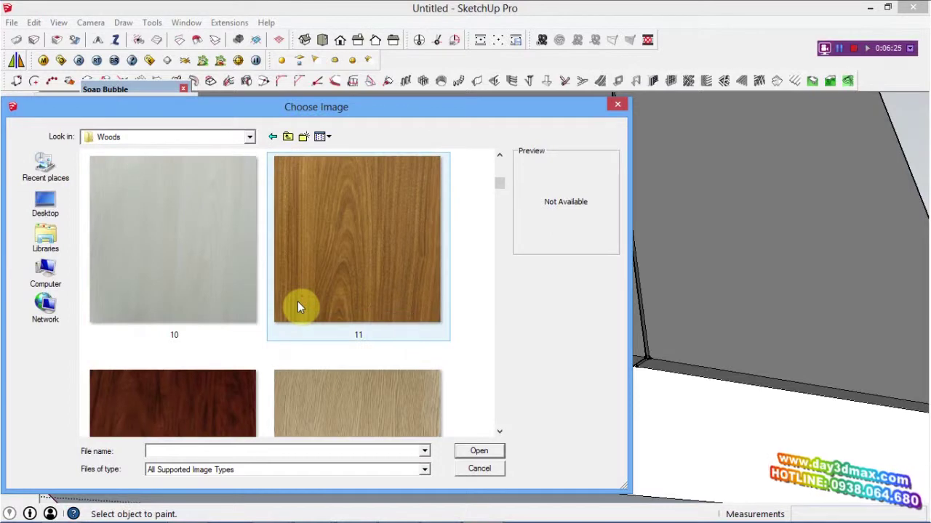
pyautogui.doubleClick(377, 254)
# Step: Set the wood texture width to 1000mm
pyautogui.moveTo(409, 250)
pyautogui.mouseDown(button='middle')
pyautogui.moveTo(408, 342)
pyautogui.moveTo(391, 340)
pyautogui.moveTo(396, 415)
pyautogui.mouseUp(button='middle')
pyautogui.scroll(-5, 391, 339)
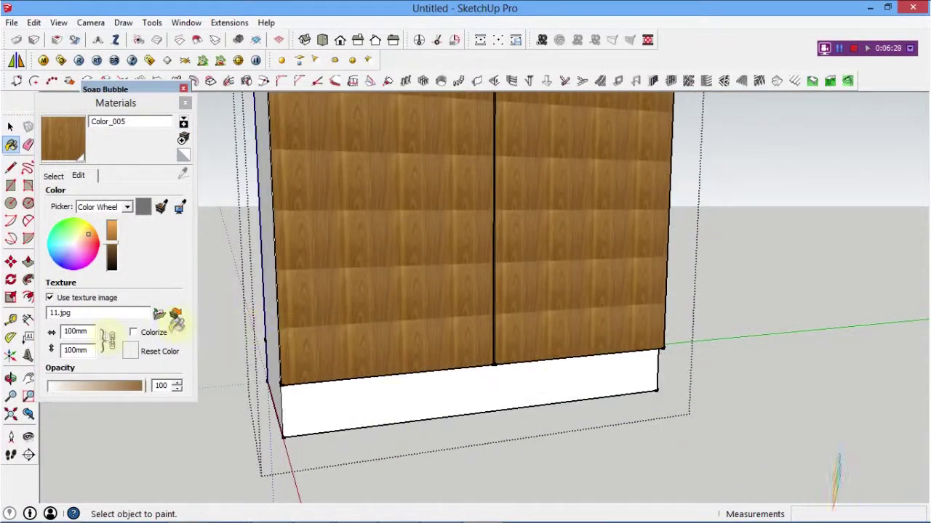
pyautogui.doubleClick(74, 332)
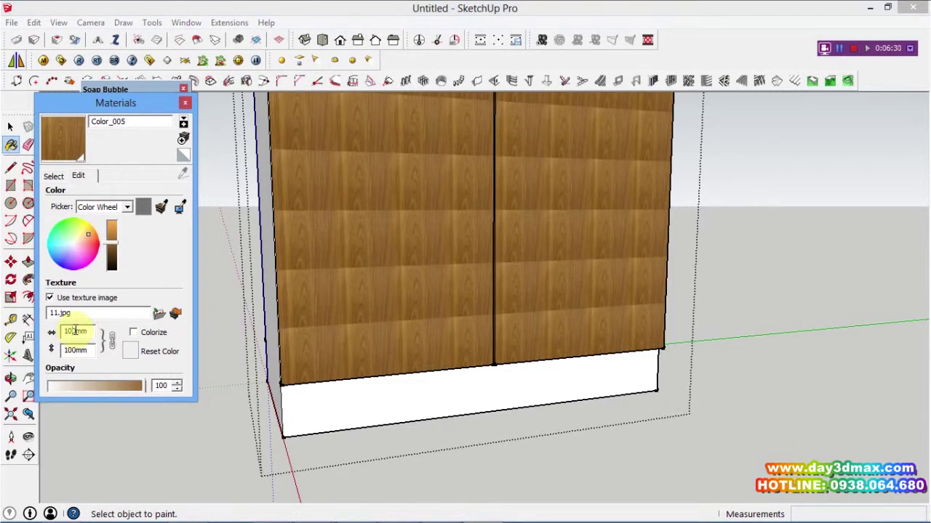
pyautogui.write('1000')
pyautogui.press('Return')
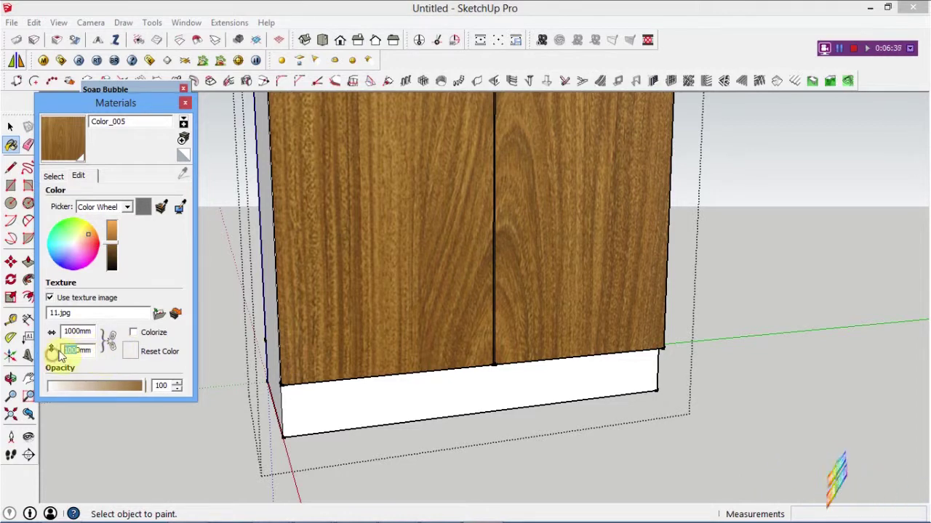
# Step: Try texture heights of 50, 500 and 200mm on the Color_005 wood texture
pyautogui.write('50')
pyautogui.press('Return')
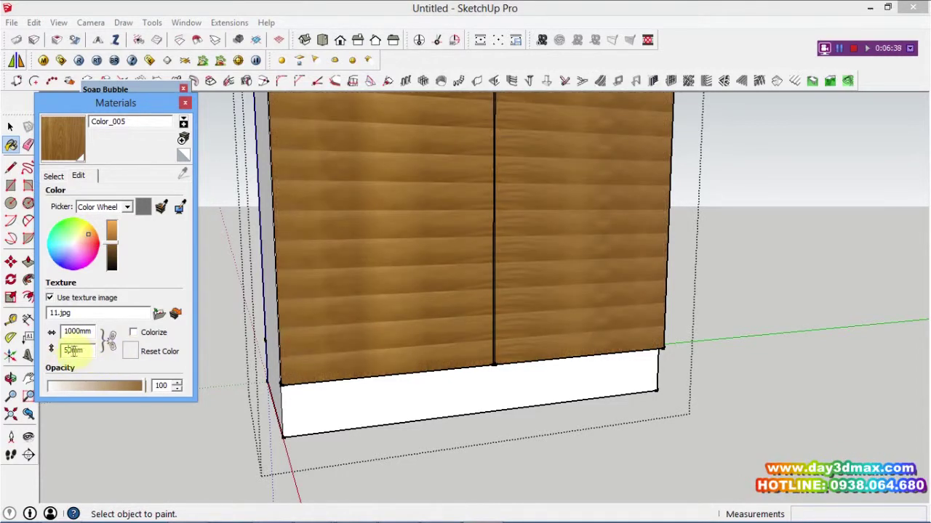
pyautogui.click(73, 350)
pyautogui.write('0')
pyautogui.press('Return')
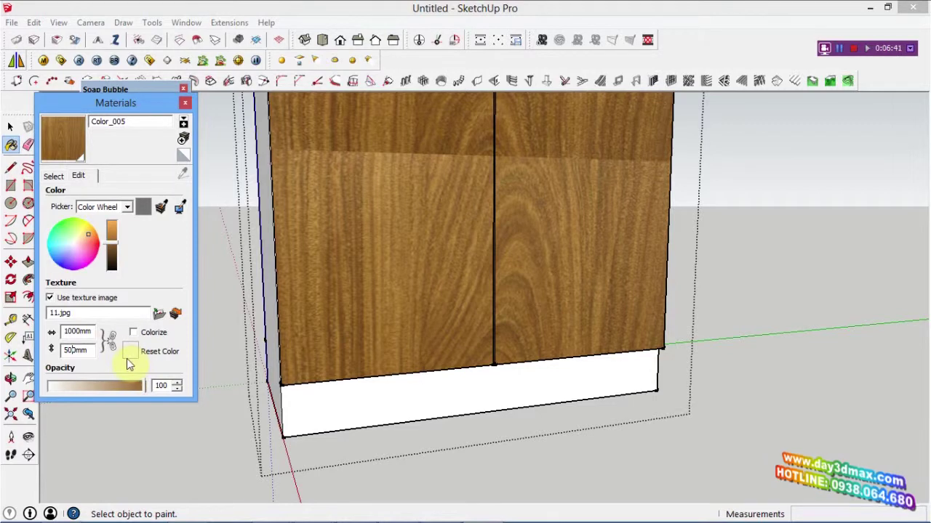
pyautogui.write('2')
pyautogui.press('Return')
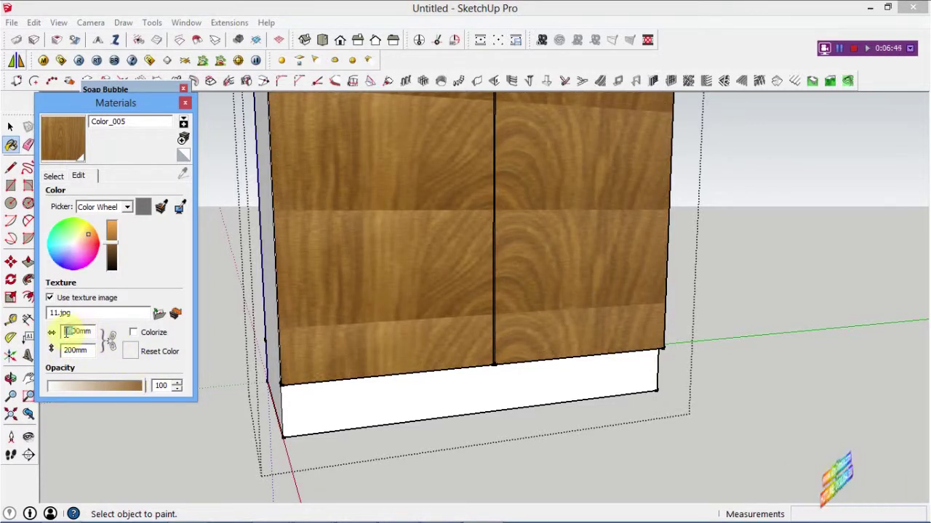
# Step: Size the wood texture to 200mm wide by 1000mm tall, dismissing the invalid length warning
pyautogui.write('2')
pyautogui.press('Return')
pyautogui.write('0')
pyautogui.press('Return')
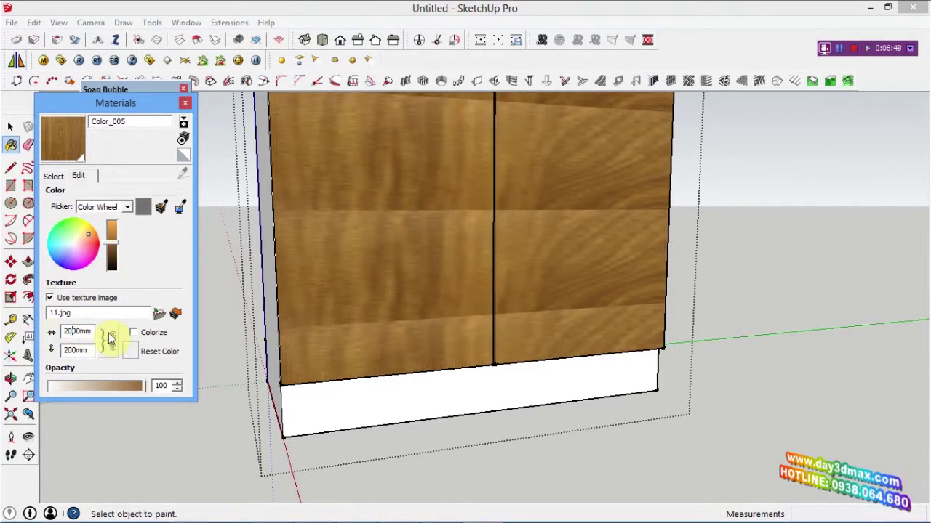
pyautogui.click(111, 336)
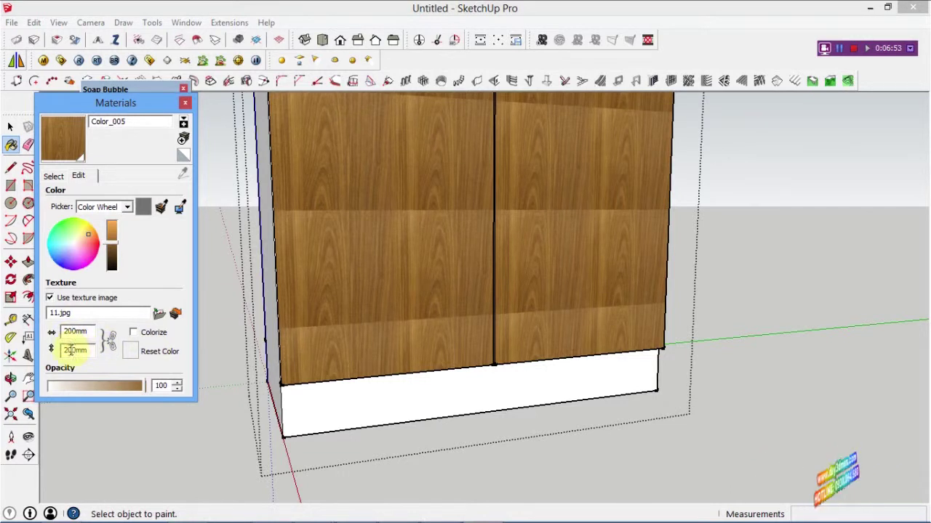
pyautogui.write('0')
pyautogui.press('Return')
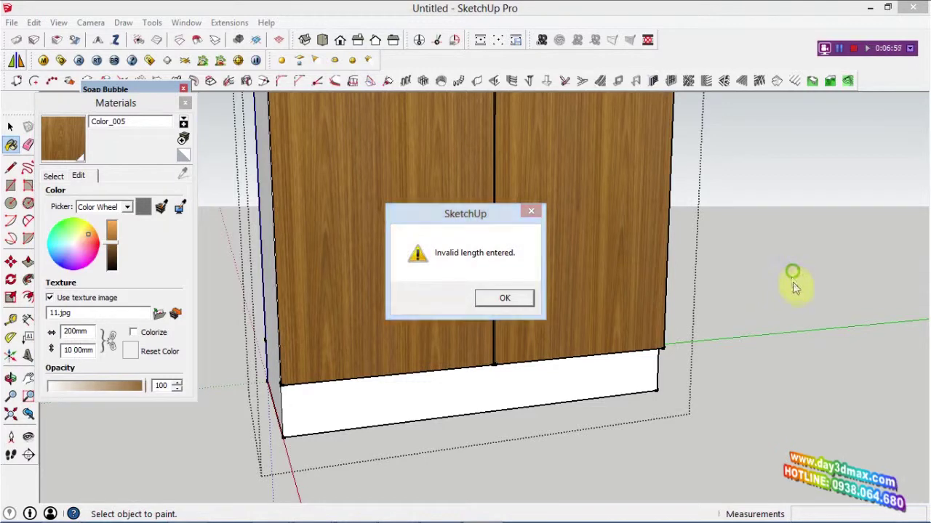
pyautogui.click(509, 300)
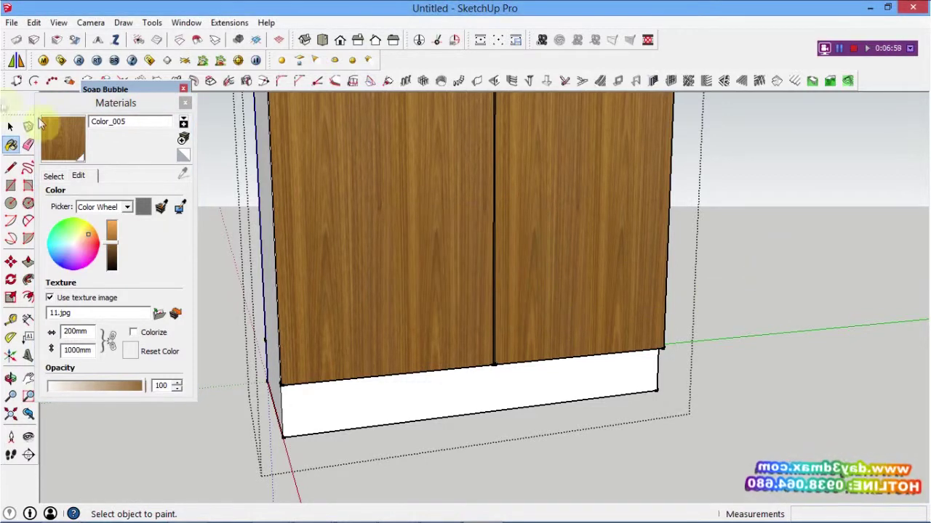
pyautogui.click(11, 128)
# Step: Draw a line across the top of the cabinet's upper bay between its inner corners
pyautogui.moveTo(752, 291)
pyautogui.mouseDown(button='middle')
pyautogui.moveTo(732, 325)
pyautogui.moveTo(655, 214)
pyautogui.moveTo(599, 327)
pyautogui.moveTo(534, 218)
pyautogui.moveTo(617, 272)
pyautogui.mouseUp(button='middle')
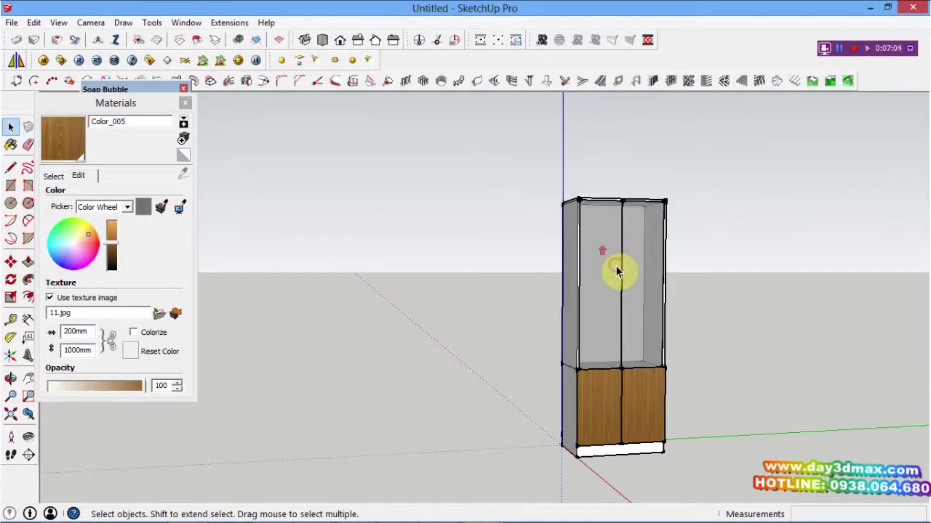
pyautogui.scroll(2, 617, 272)
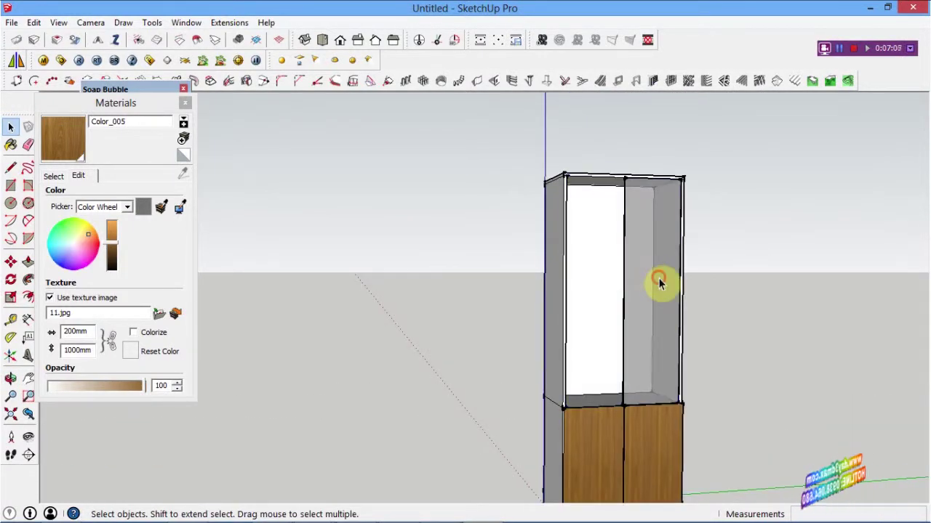
pyautogui.moveTo(646, 291)
pyautogui.mouseDown(button='middle')
pyautogui.moveTo(501, 259)
pyautogui.moveTo(554, 221)
pyautogui.mouseUp(button='middle')
pyautogui.scroll(2, 554, 222)
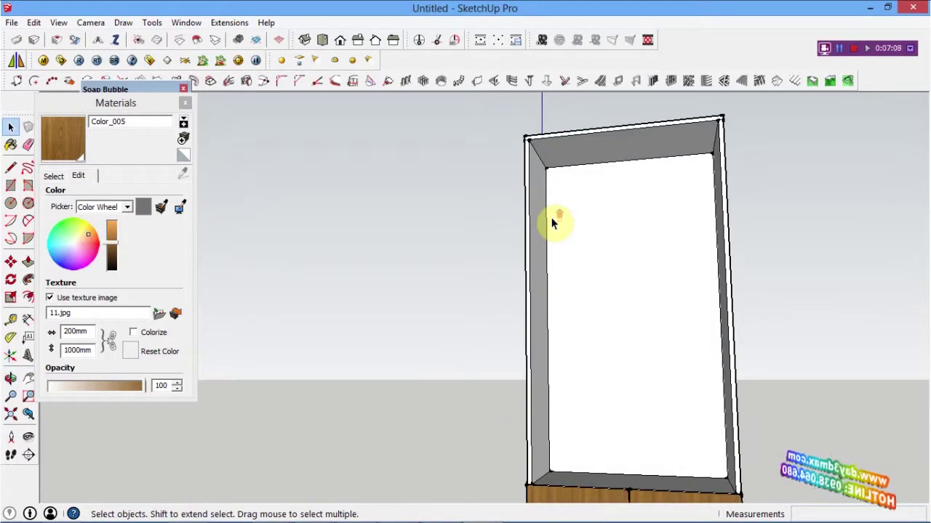
pyautogui.press('l')
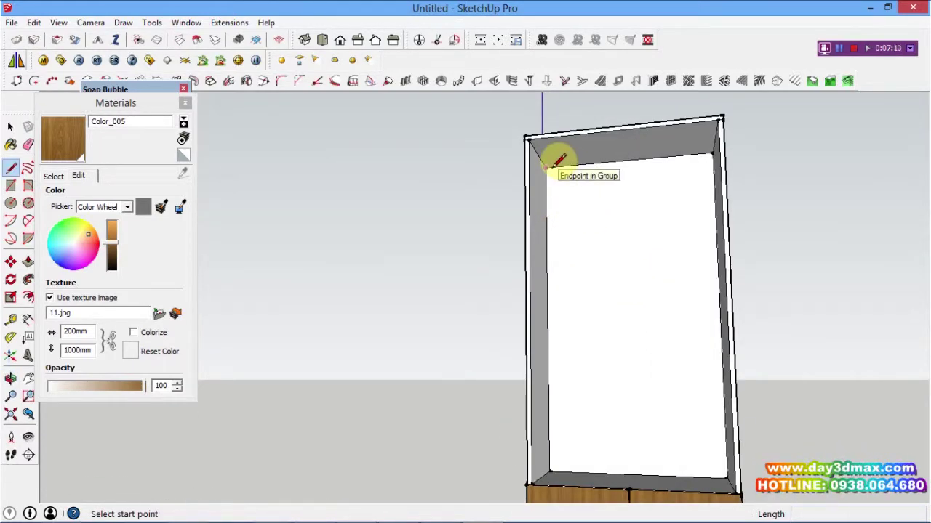
pyautogui.click(545, 168)
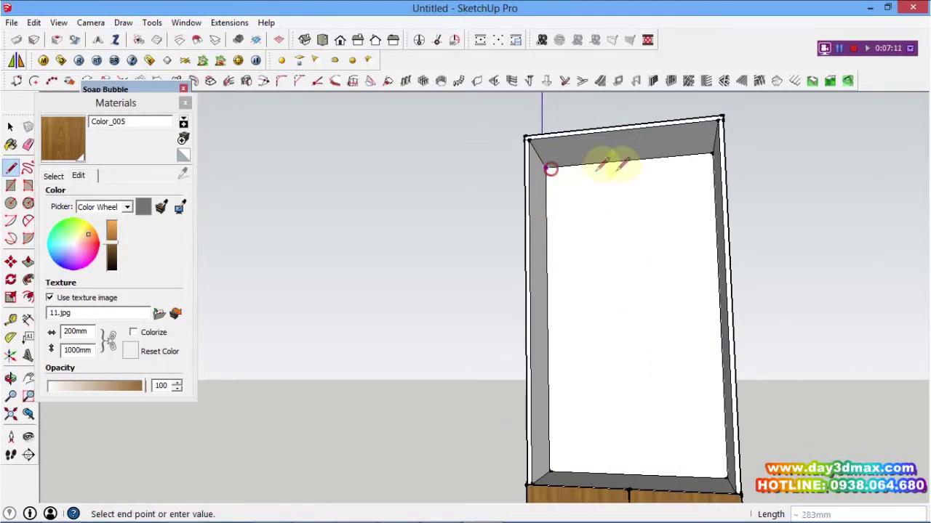
pyautogui.click(711, 152)
pyautogui.press('space')
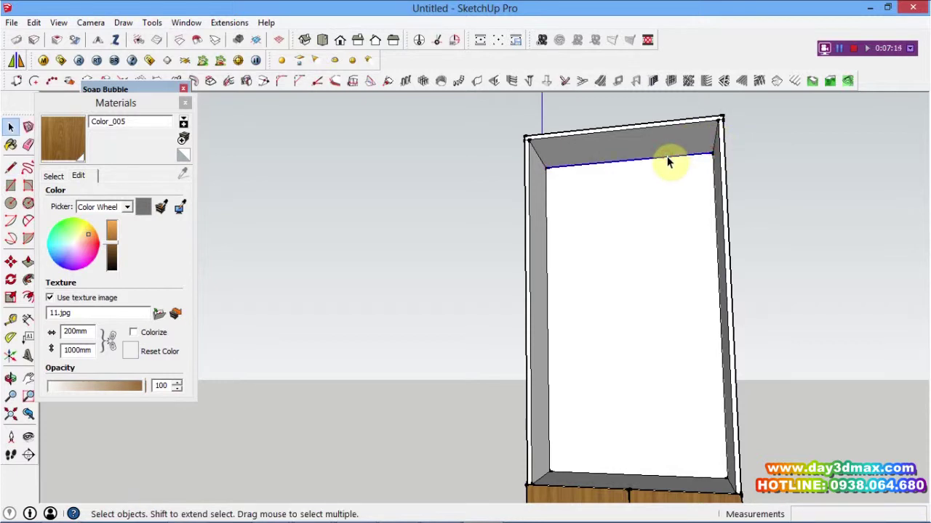
# Step: Copy the top edge down the bay with Move+Ctrl to add evenly spaced dividing lines
pyautogui.press('m')
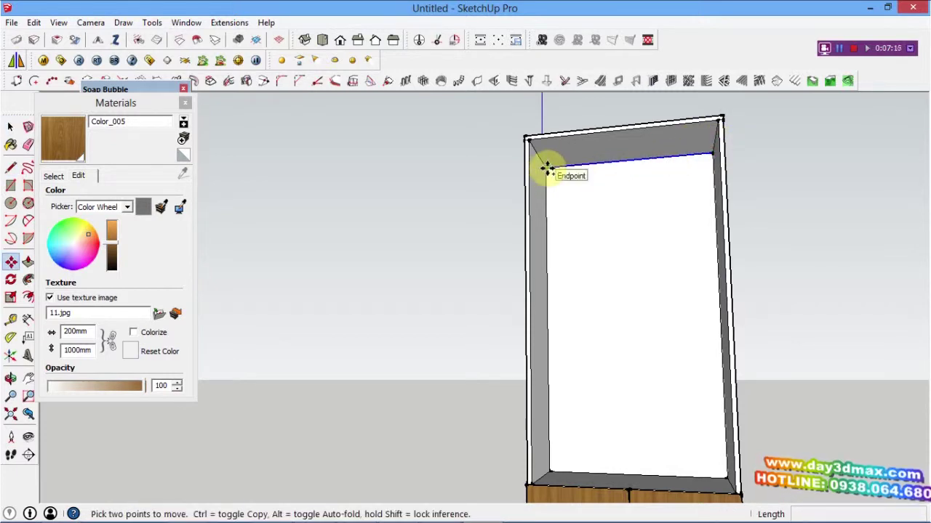
pyautogui.click(546, 169)
pyautogui.press('ctrl')
pyautogui.write('/3')
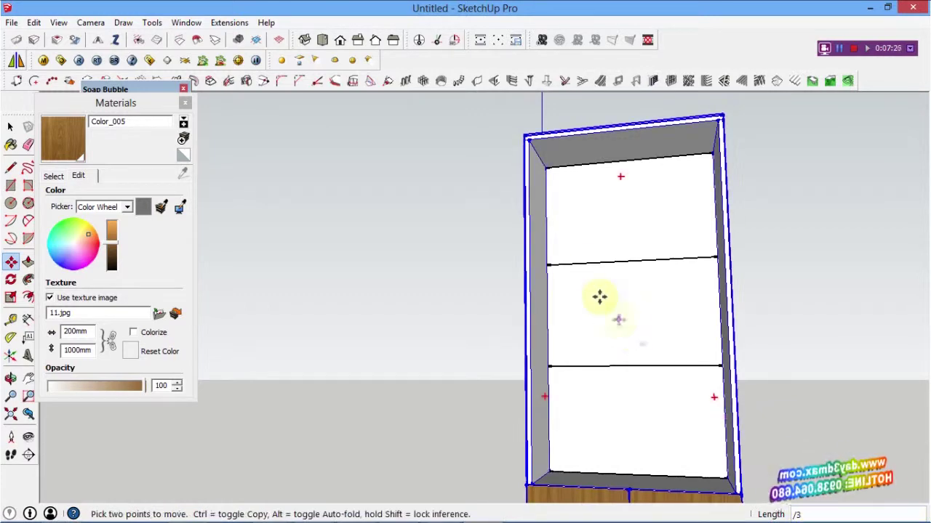
pyautogui.scroll(5, 574, 265)
pyautogui.press('space')
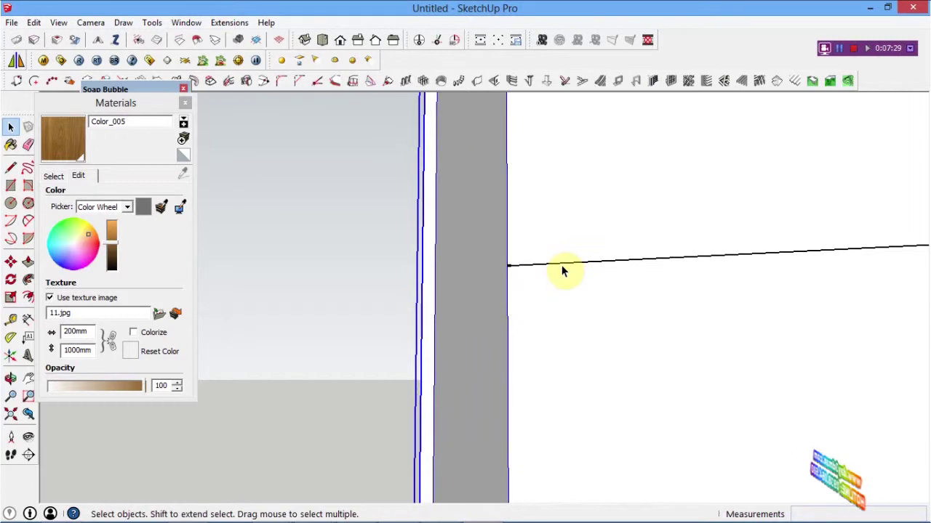
pyautogui.scroll(2, 563, 257)
pyautogui.press('m')
pyautogui.press('ctrl')
pyautogui.click(565, 263)
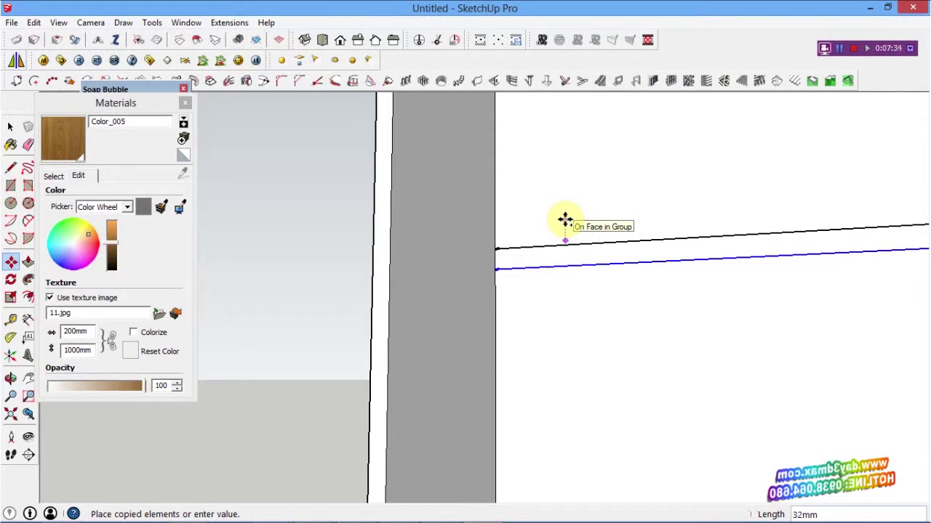
# Step: Place a copy of the dividing line just above it to mark the shelf thickness
pyautogui.write('5')
pyautogui.press('Return')
pyautogui.moveTo(482, 187); pyautogui.dragTo(545, 278, button='middle')
pyautogui.hotkey('ctrl', 'z')
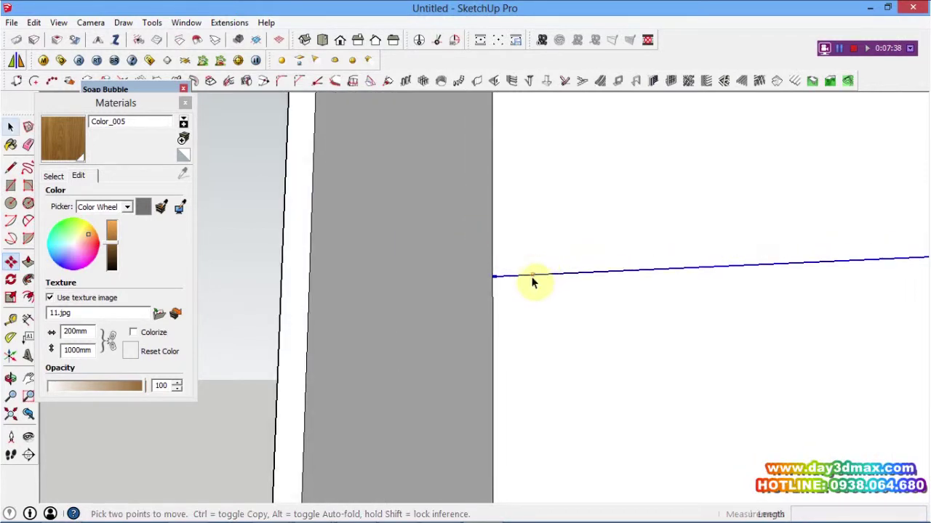
pyautogui.press('m')
pyautogui.press('ctrl')
pyautogui.click(536, 254)
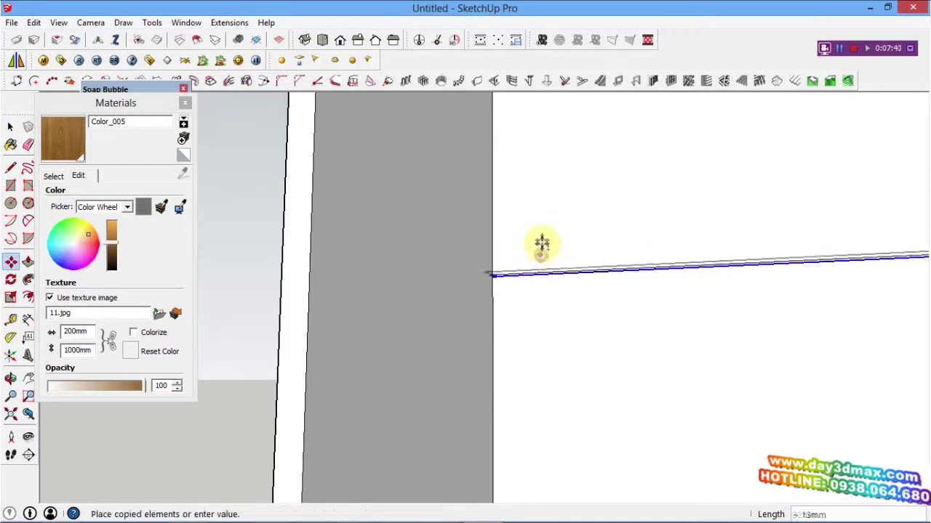
pyautogui.write('10')
pyautogui.press('Return')
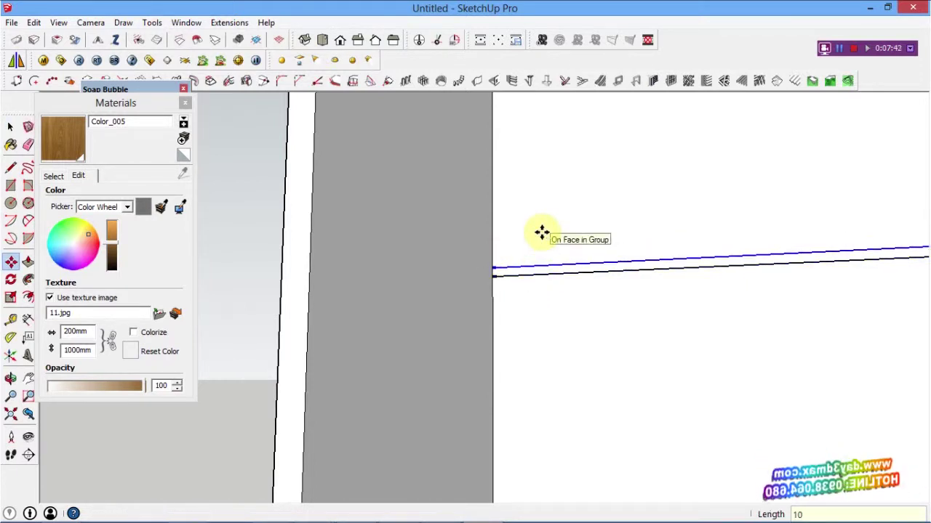
# Step: Draw a thin rectangle between the two lines across the upper bay
pyautogui.click(495, 268)
pyautogui.scroll(-3, 717, 312)
pyautogui.scroll(3, 832, 284)
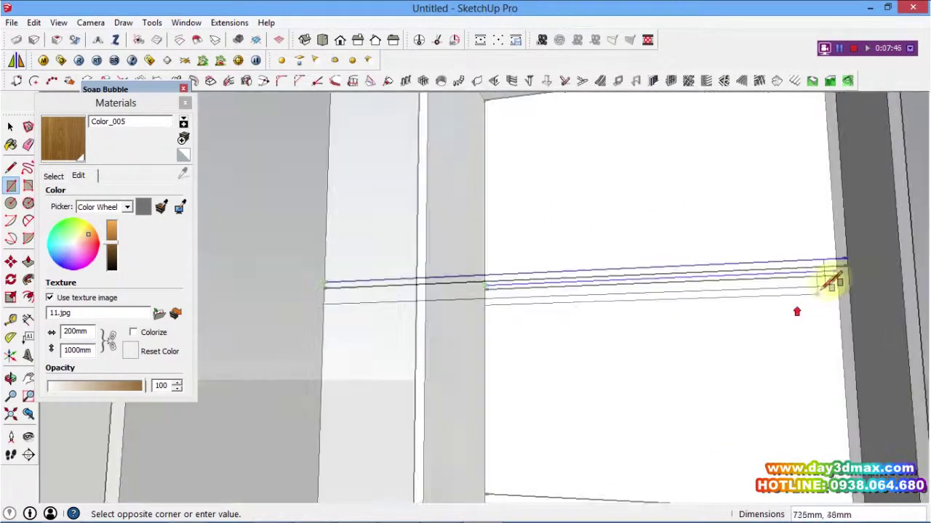
pyautogui.click(852, 259)
pyautogui.scroll(1, 818, 262)
pyautogui.press('space')
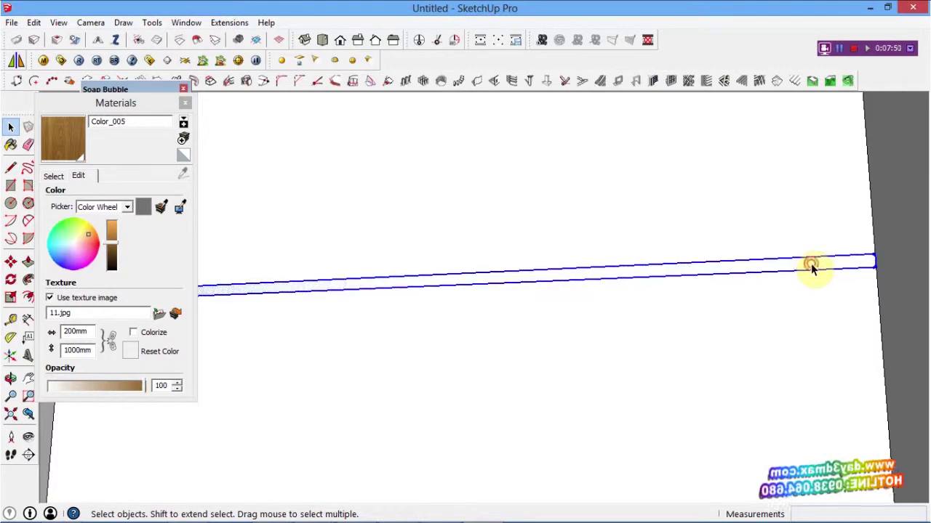
pyautogui.scroll(-3, 720, 264)
# Step: Push/Pull the thin face back into the cabinet and adjust its front edge to form the shelf
pyautogui.moveTo(718, 264); pyautogui.dragTo(897, 388, button='middle')
pyautogui.press('p')
pyautogui.scroll(3, 725, 249)
pyautogui.click(731, 247)
pyautogui.scroll(-3, 731, 247)
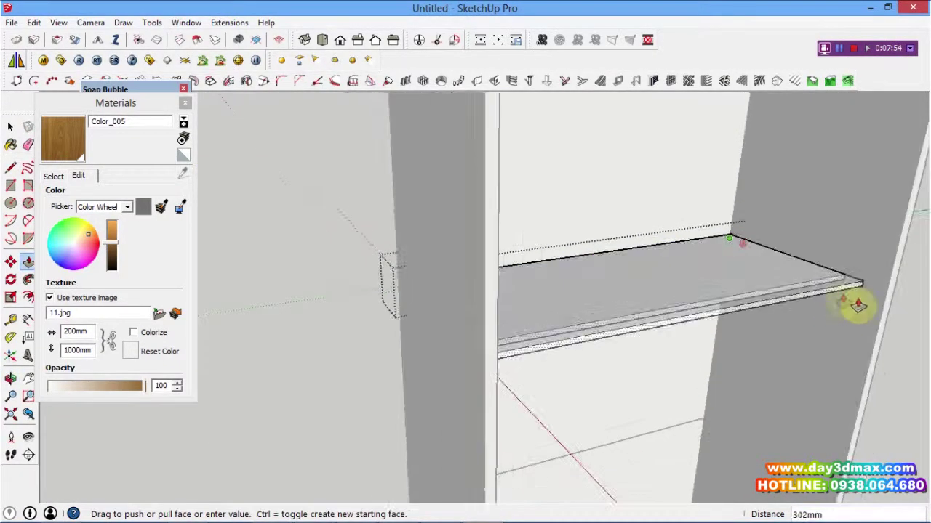
pyautogui.click(885, 294)
pyautogui.scroll(3, 885, 295)
pyautogui.click(876, 302)
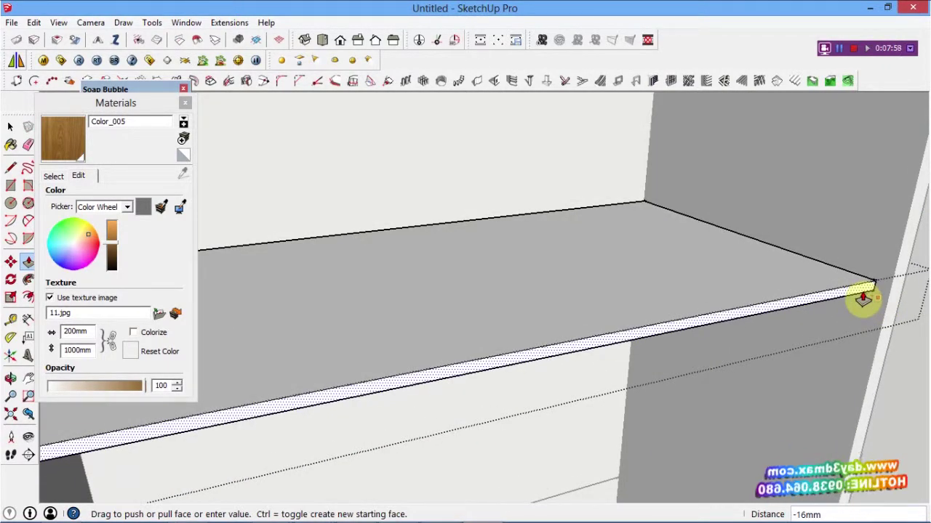
pyautogui.click(826, 284)
pyautogui.scroll(-3, 827, 284)
pyautogui.press('space')
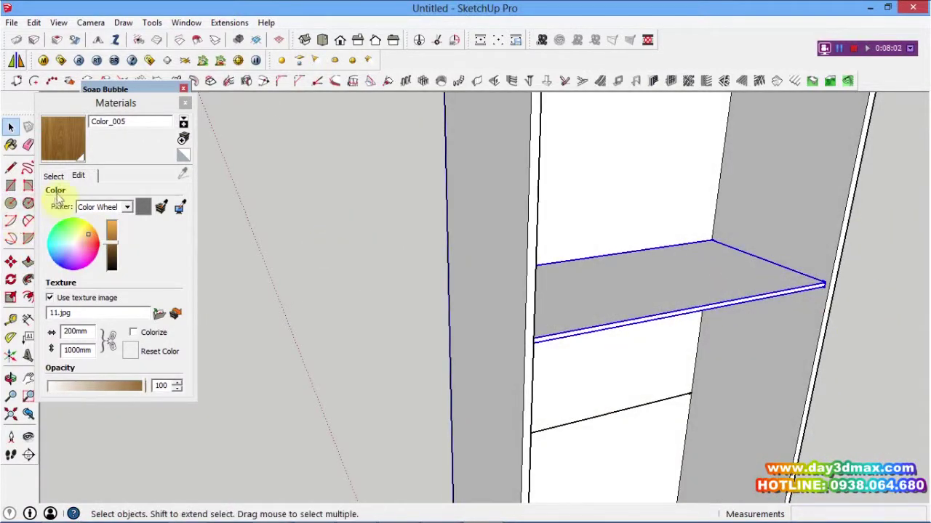
# Step: Paint the shelf with Translucent_Glass_Gray from the Translucent material collection
pyautogui.click(56, 177)
pyautogui.click(105, 193)
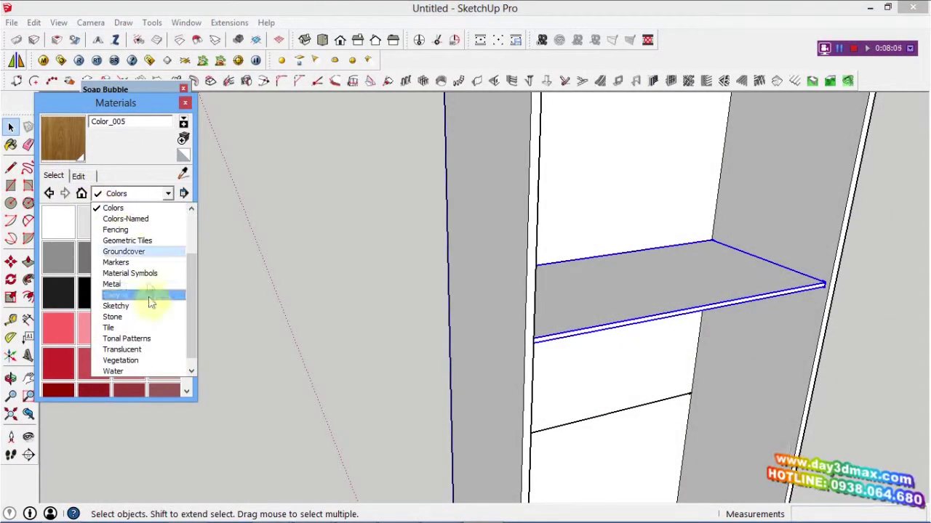
pyautogui.click(150, 350)
pyautogui.click(59, 259)
pyautogui.click(629, 293)
pyautogui.press('space')
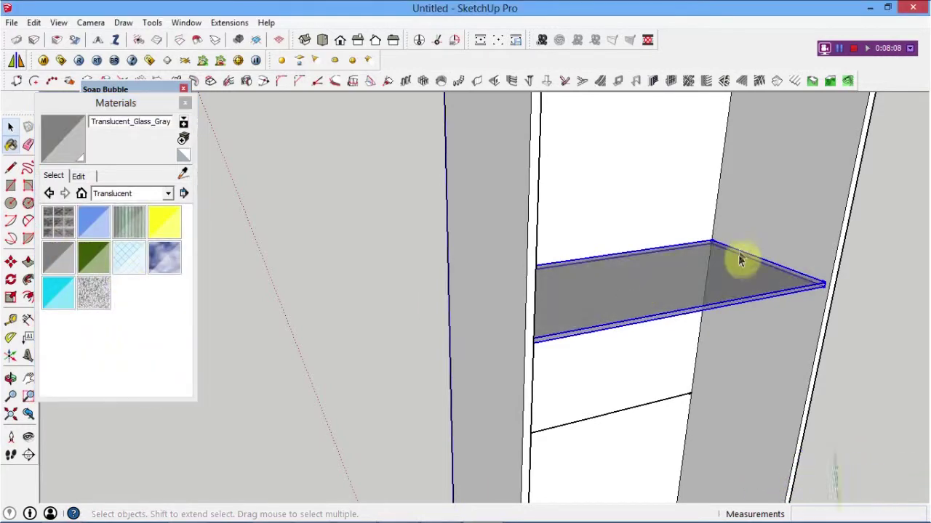
# Step: Copy the glass shelf down onto the lower dividing line
pyautogui.press('m')
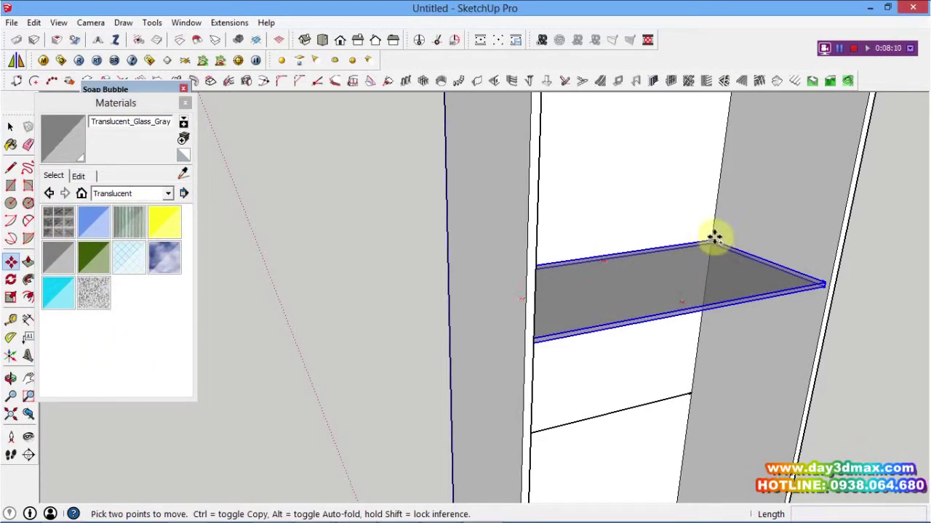
pyautogui.press('ctrl')
pyautogui.click(714, 238)
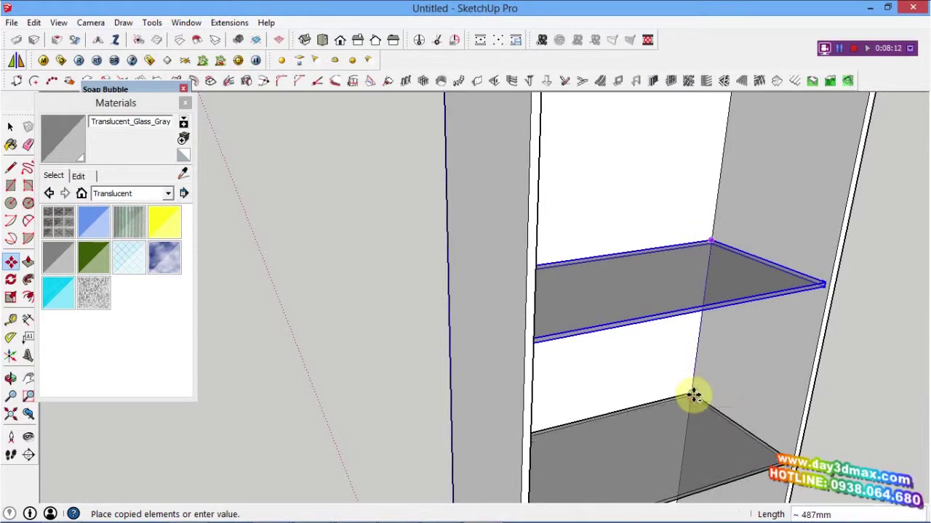
pyautogui.click(695, 396)
pyautogui.scroll(-5, 687, 312)
pyautogui.press('space')
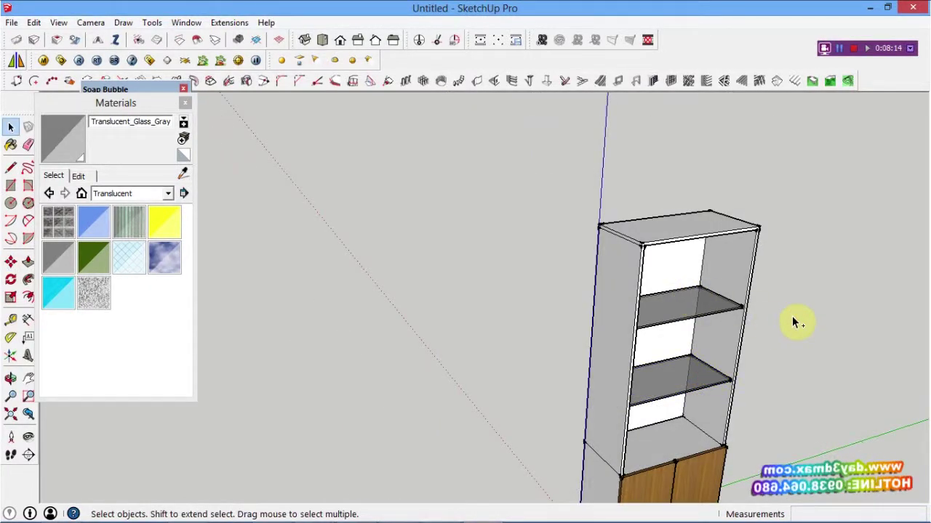
# Step: Open the cabinet group from a low front view, select a single edge, then exit the group
pyautogui.moveTo(793, 322)
pyautogui.mouseDown(button='middle')
pyautogui.moveTo(694, 317)
pyautogui.moveTo(704, 375)
pyautogui.moveTo(768, 421)
pyautogui.moveTo(630, 434)
pyautogui.moveTo(661, 461)
pyautogui.moveTo(632, 354)
pyautogui.moveTo(671, 298)
pyautogui.moveTo(623, 328)
pyautogui.mouseUp(button='middle')
pyautogui.scroll(2, 633, 354)
pyautogui.scroll(5, 593, 348)
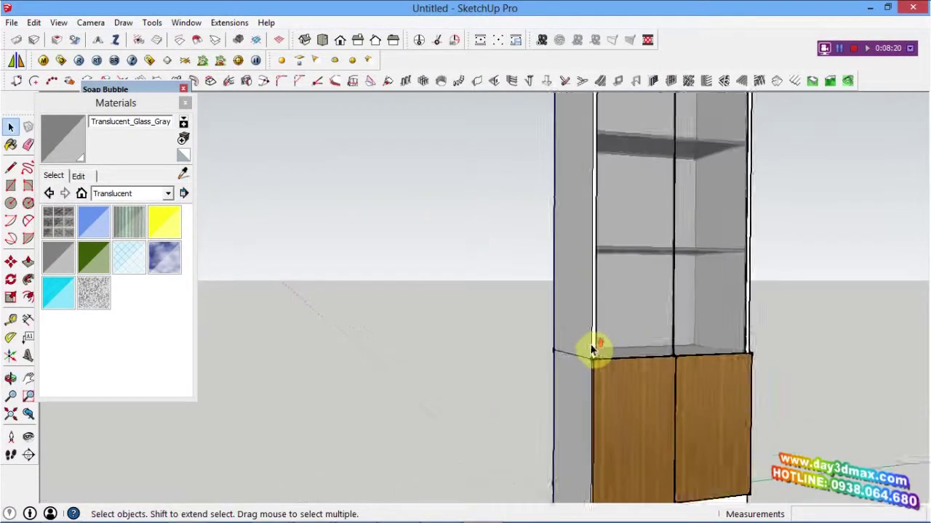
pyautogui.scroll(1, 593, 349)
pyautogui.doubleClick(574, 364)
pyautogui.tripleClick(570, 365)
pyautogui.click(571, 363)
pyautogui.click(836, 279)
# Step: Select the white base strip below the doors from a close view of the base corner
pyautogui.moveTo(806, 284)
pyautogui.mouseDown(button='middle')
pyautogui.moveTo(577, 323)
pyautogui.moveTo(862, 311)
pyautogui.moveTo(173, 379)
pyautogui.mouseUp(button='middle')
pyautogui.scroll(-3, 577, 323)
pyautogui.scroll(2, 623, 440)
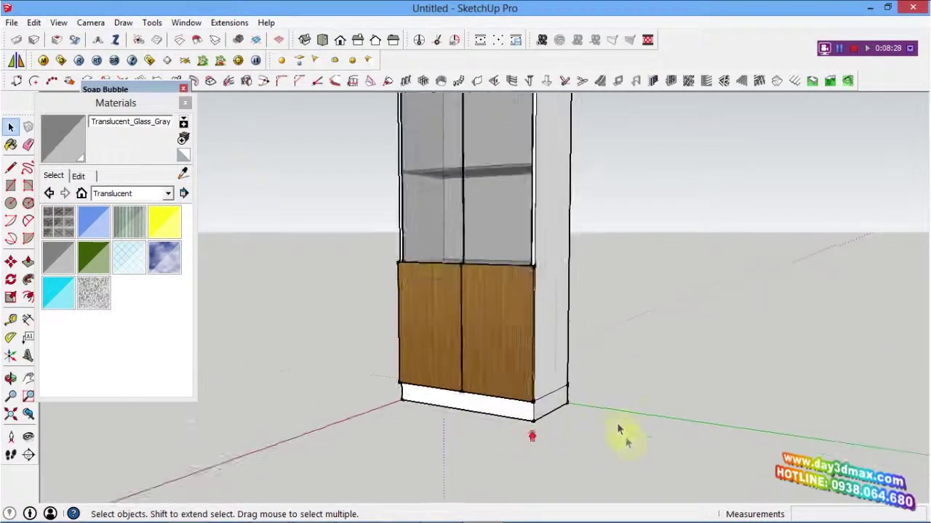
pyautogui.scroll(3, 529, 388)
pyautogui.scroll(1, 523, 390)
pyautogui.tripleClick(523, 391)
pyautogui.click(523, 390)
pyautogui.moveTo(525, 388)
pyautogui.mouseDown(button='middle')
pyautogui.moveTo(499, 395)
pyautogui.moveTo(557, 342)
pyautogui.moveTo(528, 385)
pyautogui.moveTo(577, 346)
pyautogui.moveTo(546, 357)
pyautogui.mouseUp(button='middle')
pyautogui.click(526, 377)
# Step: Copy the base strip's right end edge 18mm inward
pyautogui.click(568, 344)
pyautogui.press('m')
pyautogui.click(537, 354)
pyautogui.press('ctrl')
pyautogui.write('18')
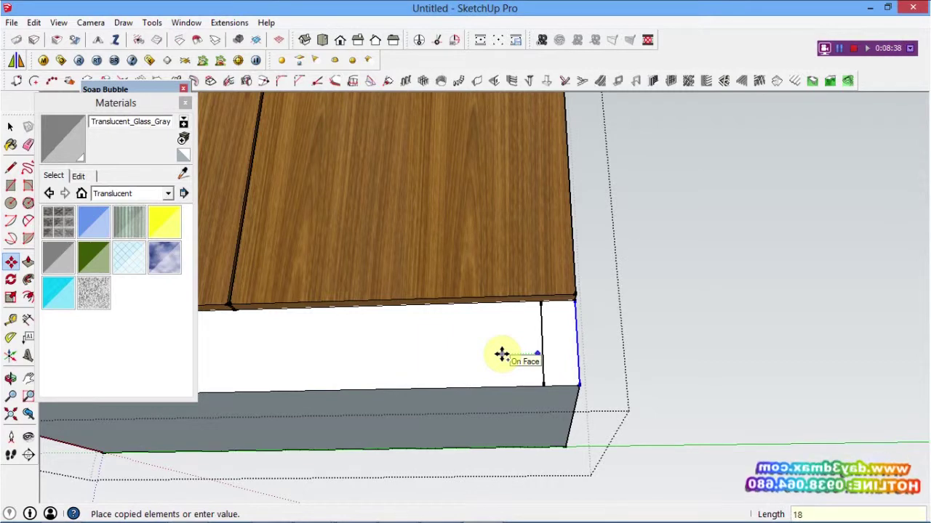
pyautogui.press('Return')
pyautogui.moveTo(502, 354)
pyautogui.mouseDown(button='middle')
pyautogui.moveTo(575, 367)
pyautogui.moveTo(579, 378)
pyautogui.moveTo(484, 385)
pyautogui.mouseUp(button='middle')
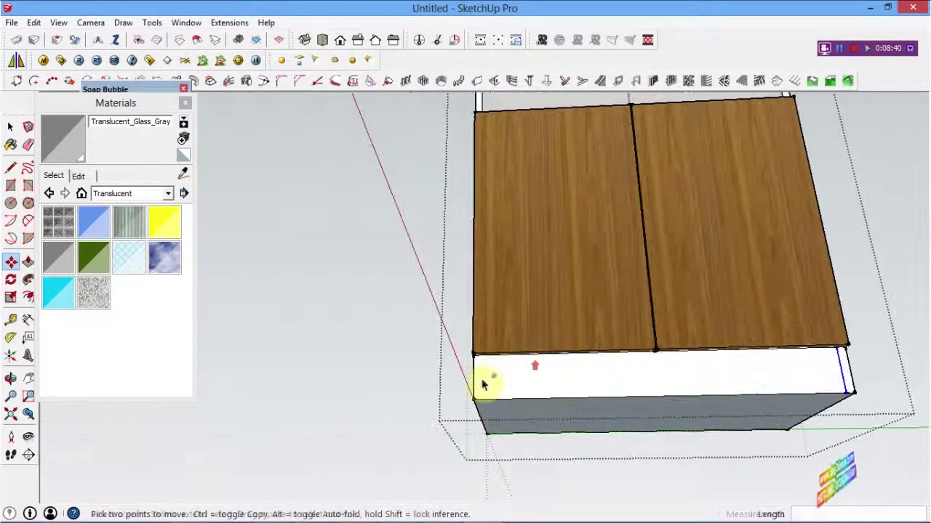
pyautogui.press('space')
# Step: Copy the base strip's left end edge inward to mark the second plinth side strip
pyautogui.scroll(2, 484, 379)
pyautogui.press('m')
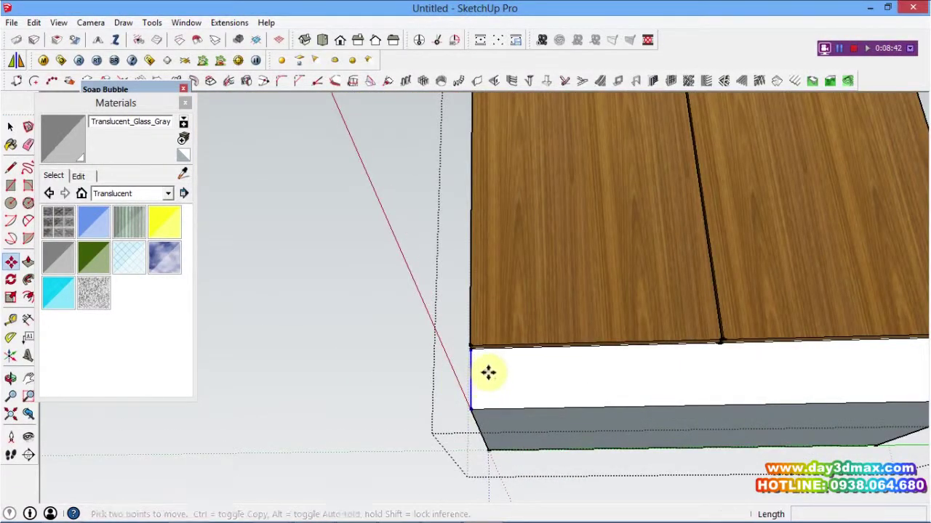
pyautogui.click(488, 371)
pyautogui.press('ctrl')
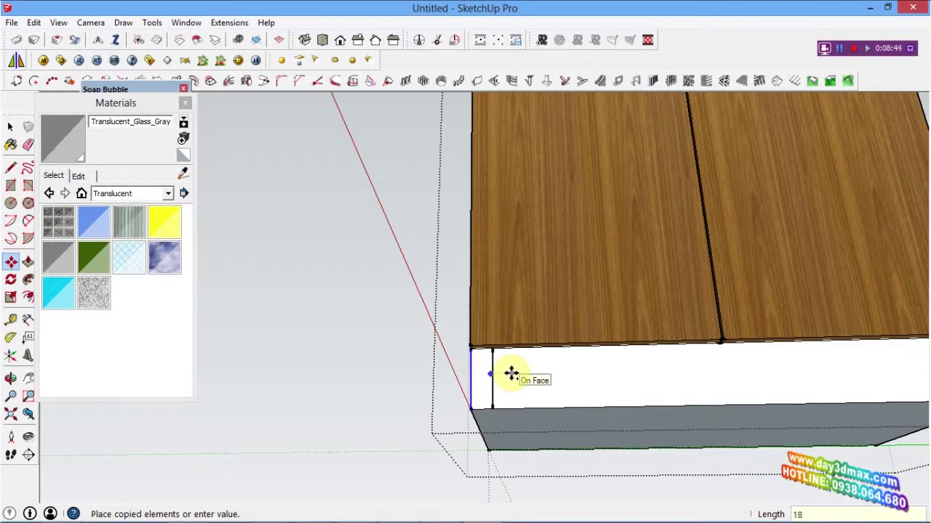
pyautogui.scroll(-4, 511, 374)
pyautogui.press('space')
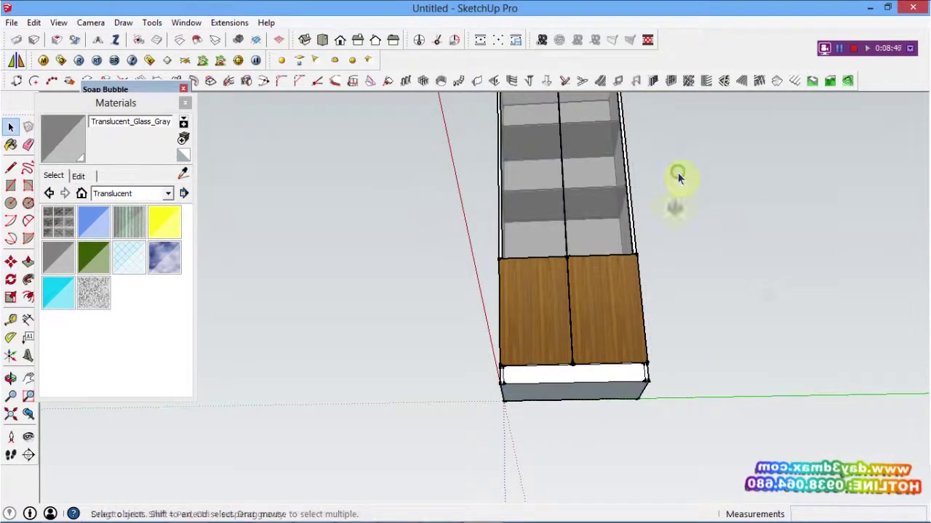
pyautogui.moveTo(675, 177); pyautogui.dragTo(675, 363, button='middle')
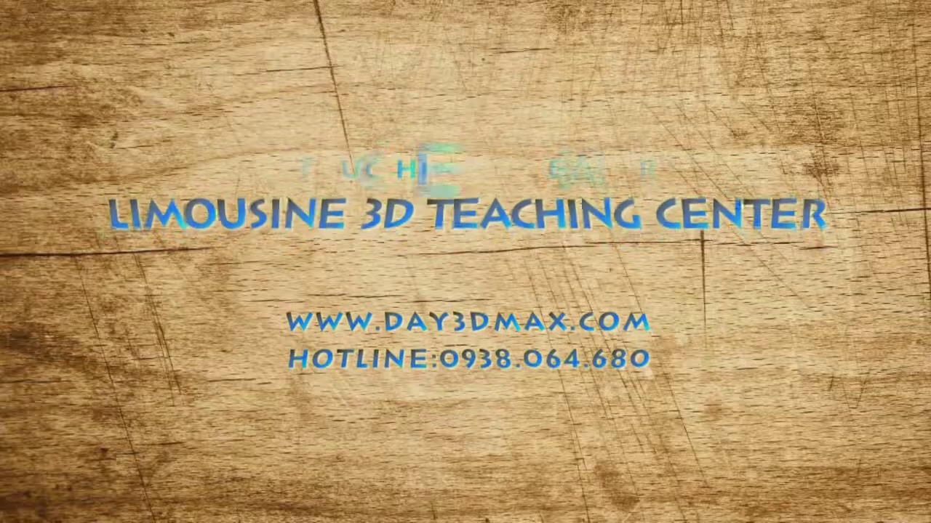